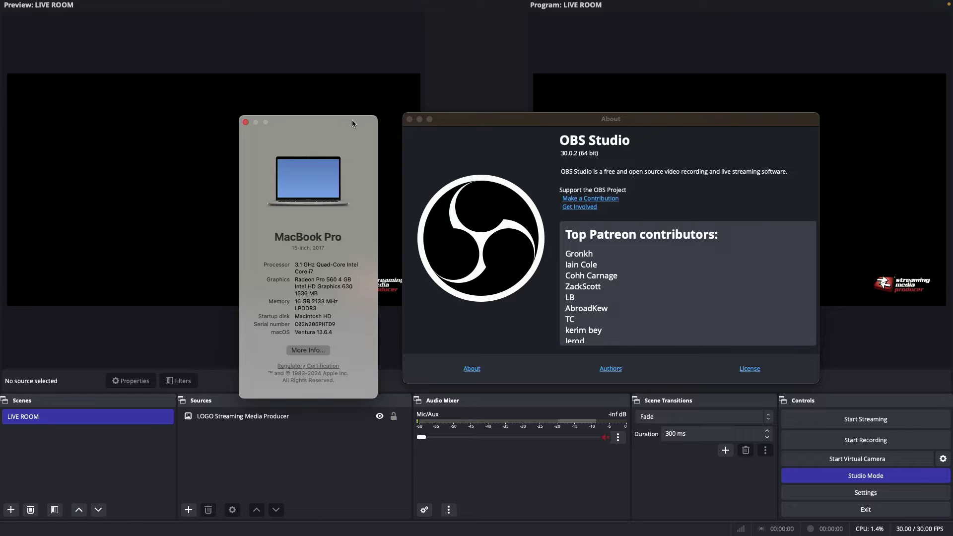
# Close the About OBS dialog and the About This Mac window to return to LIVE ROOM.
pyautogui.click(410, 120)
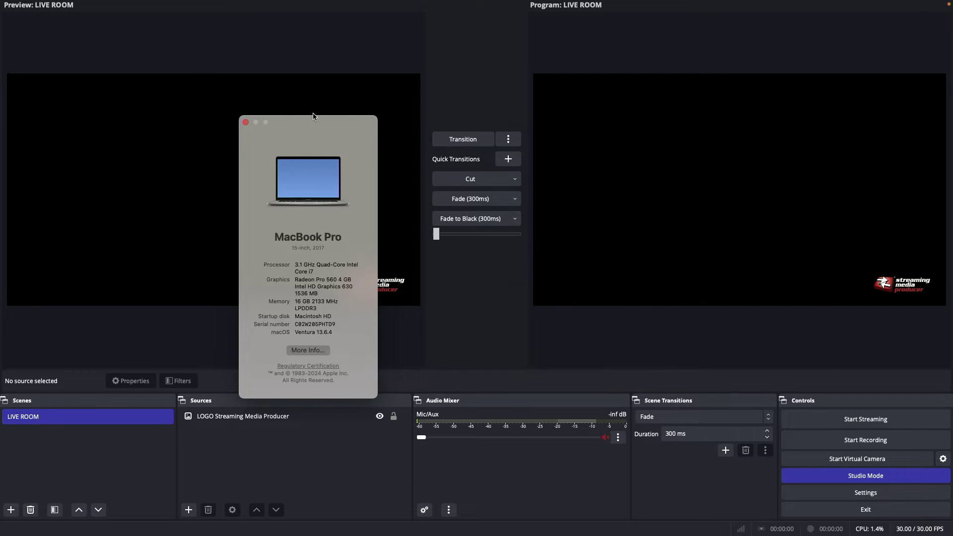
pyautogui.click(244, 123)
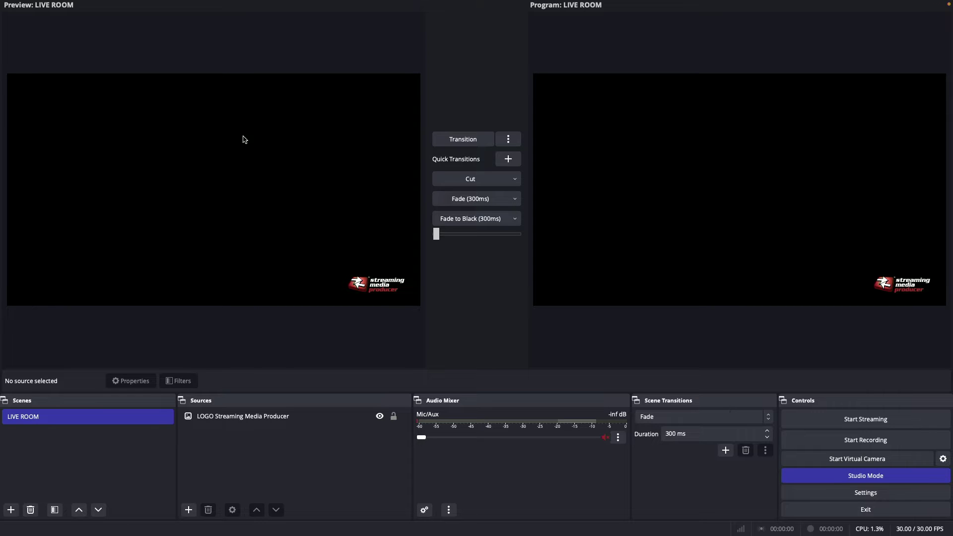
# Add a Video Capture Device source named 'AJA UTAP' that uses the UT-VID device.
pyautogui.click(189, 517)
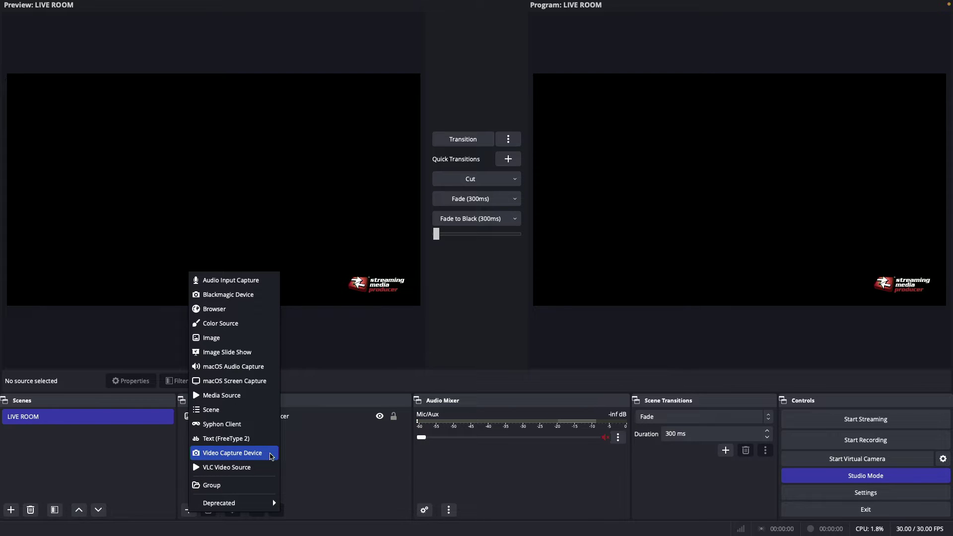
pyautogui.click(272, 457)
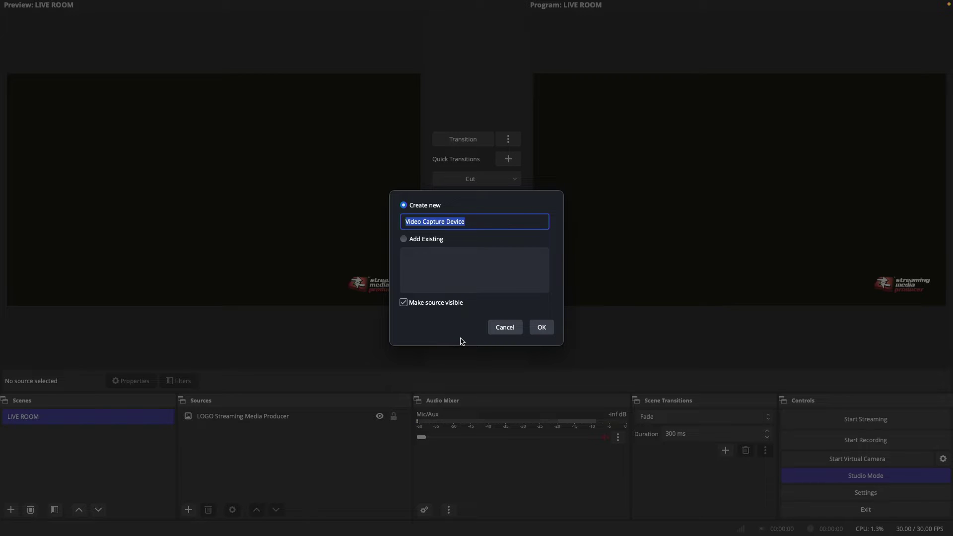
pyautogui.write('AJA')
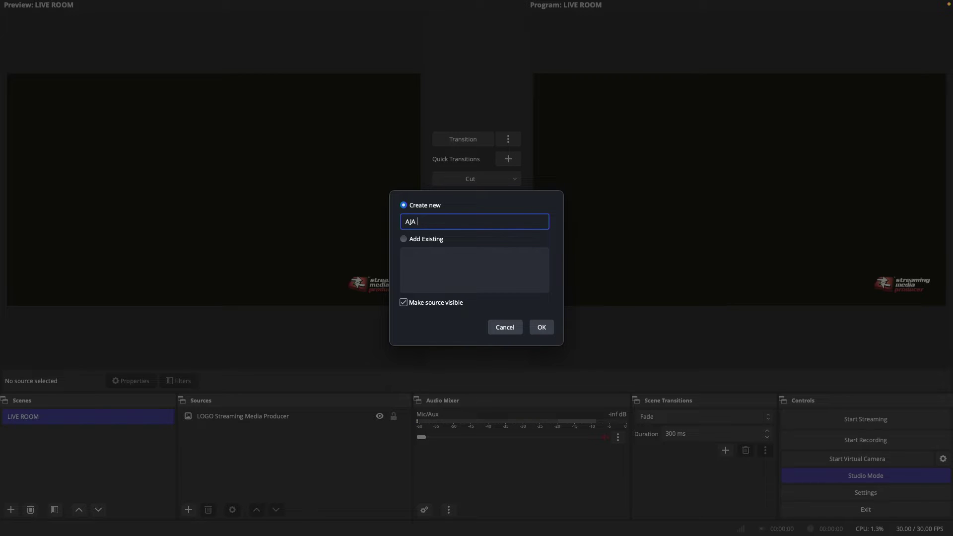
pyautogui.write(' UTAP')
pyautogui.click(542, 328)
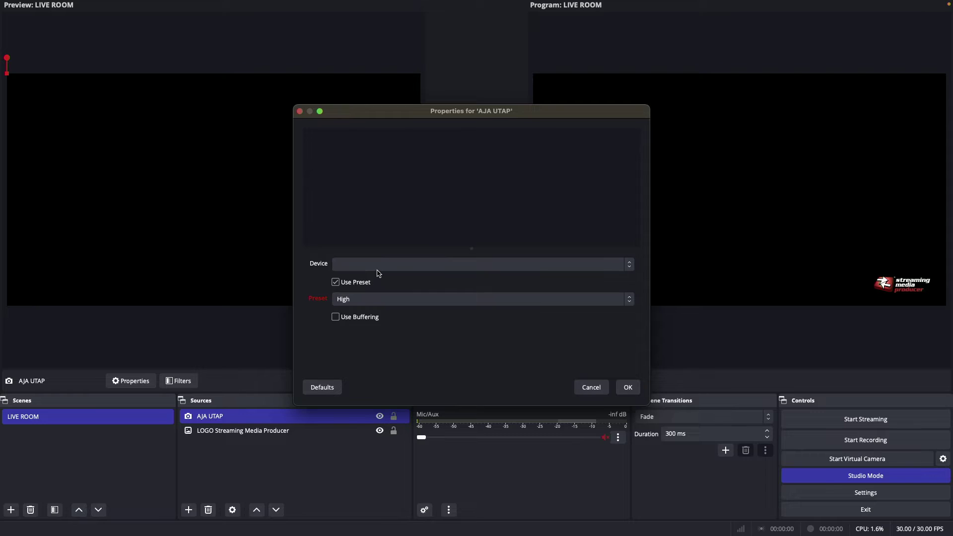
pyautogui.click(418, 268)
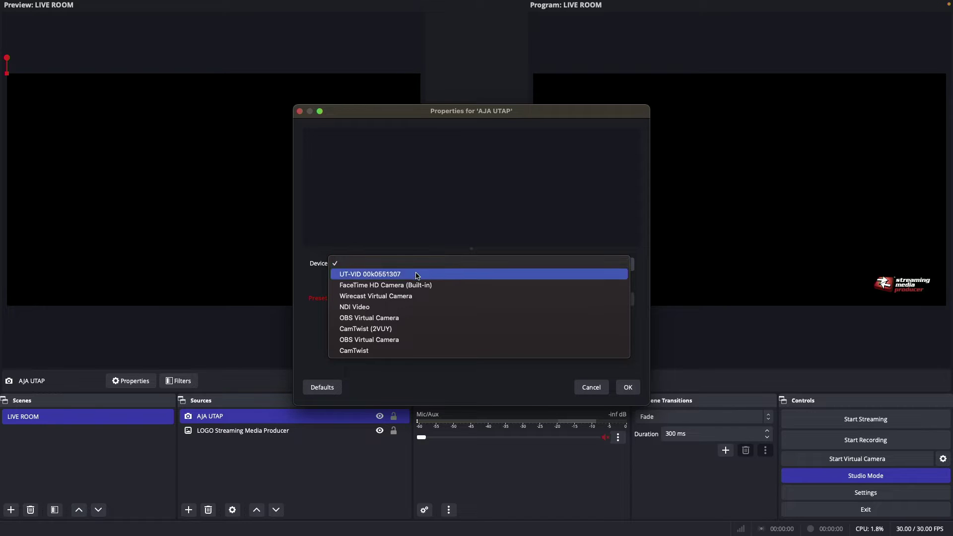
pyautogui.click(472, 277)
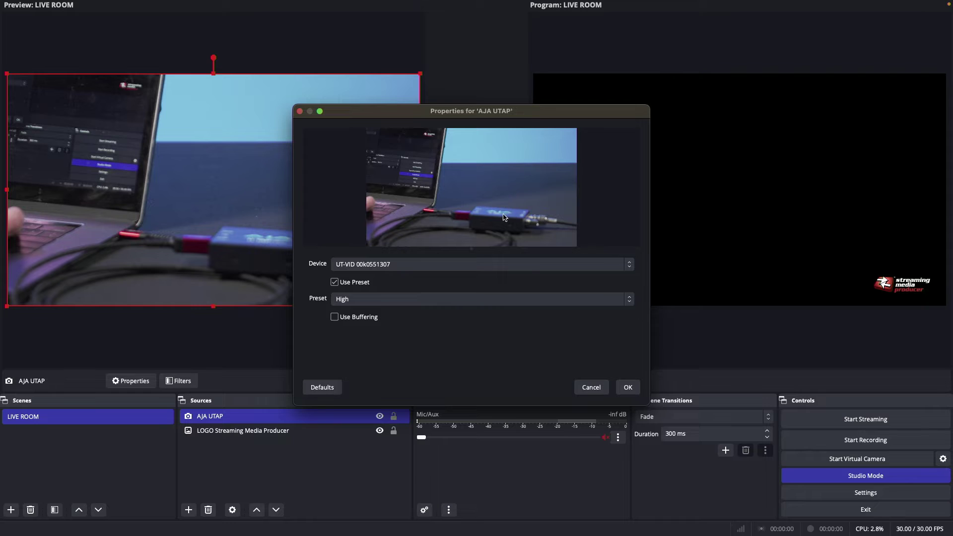
pyautogui.click(628, 388)
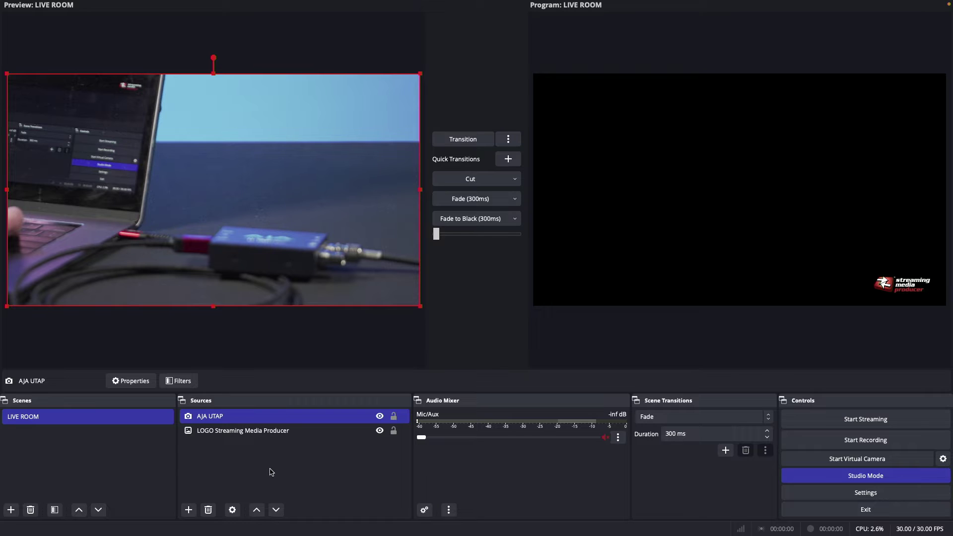
# Move LOGO above AJA UTAP, Cut the scene to program, and reopen AJA UTAP's properties.
pyautogui.click(250, 438)
pyautogui.moveTo(228, 437); pyautogui.dragTo(228, 418)
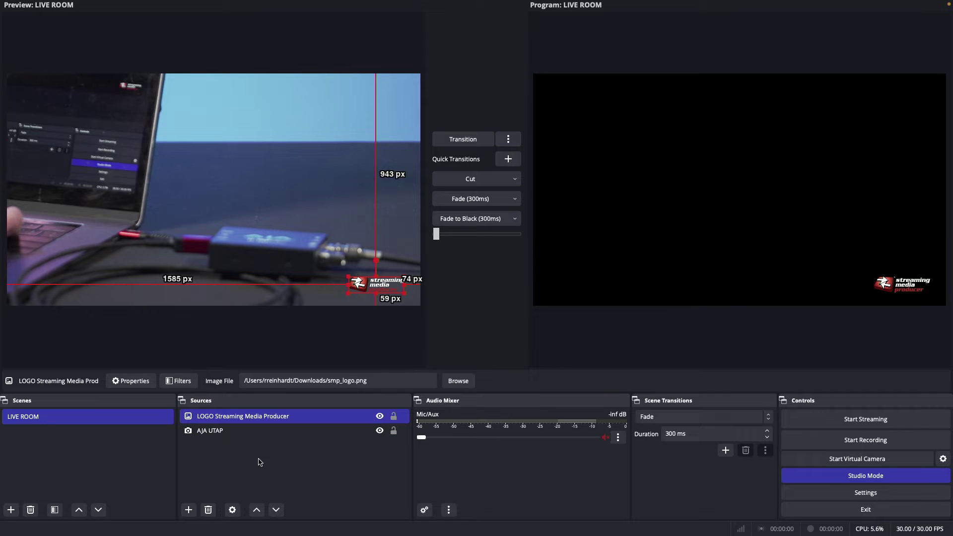
pyautogui.click(468, 183)
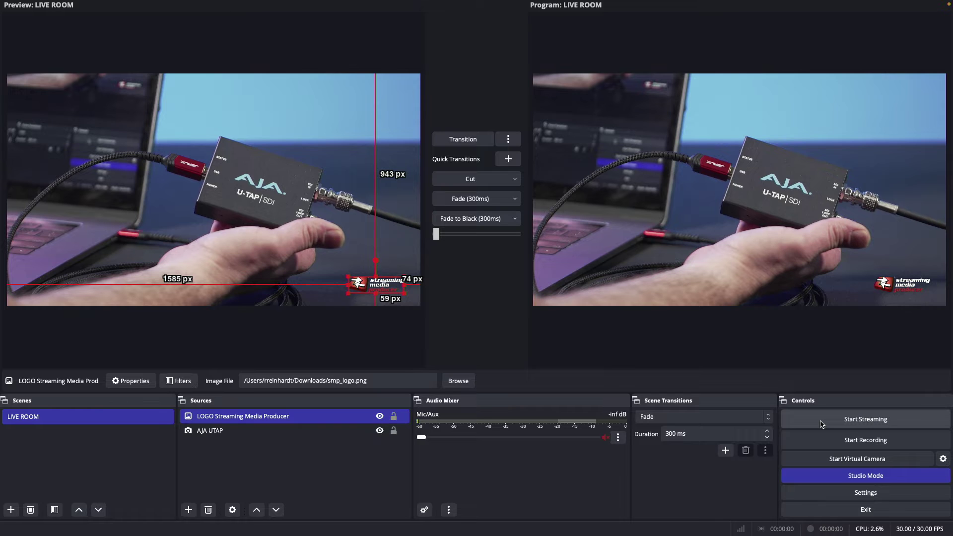
pyautogui.doubleClick(224, 430)
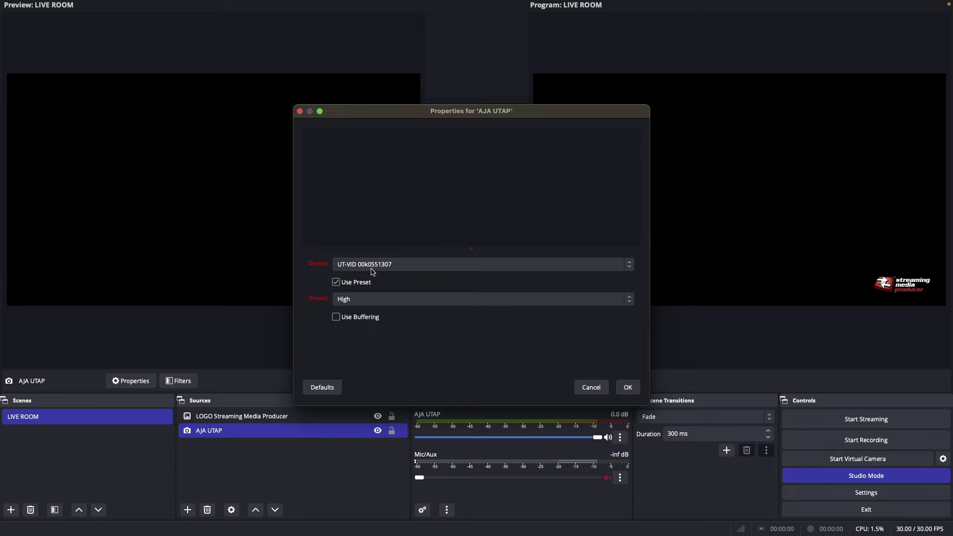
# Check AJA UTAP's device list, leave UT-VID unchanged and cancel, then quit OBS.
pyautogui.click(416, 264)
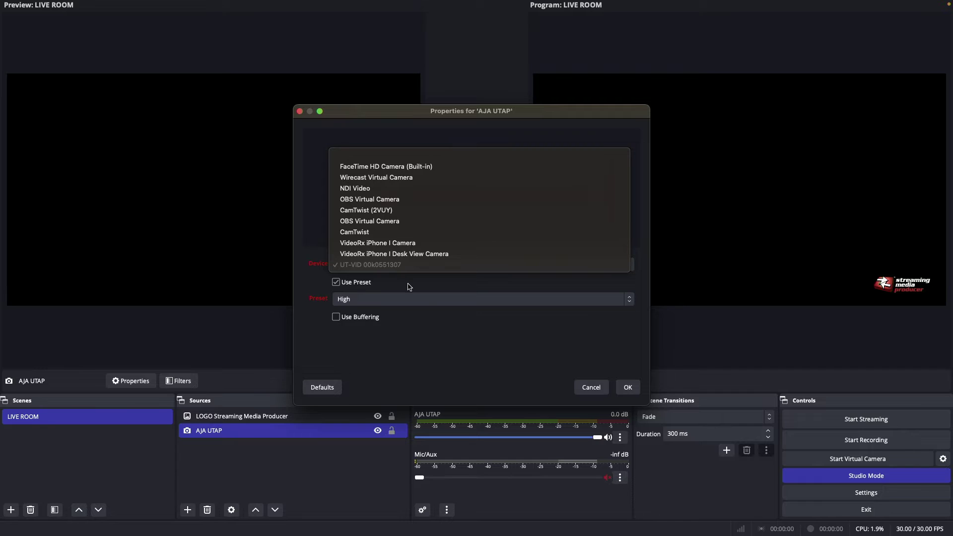
pyautogui.click(454, 344)
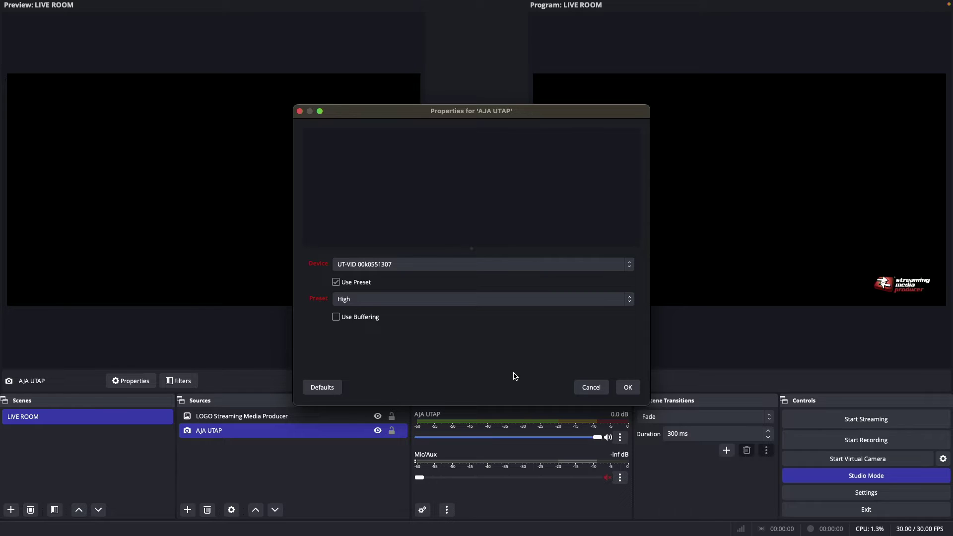
pyautogui.click(596, 387)
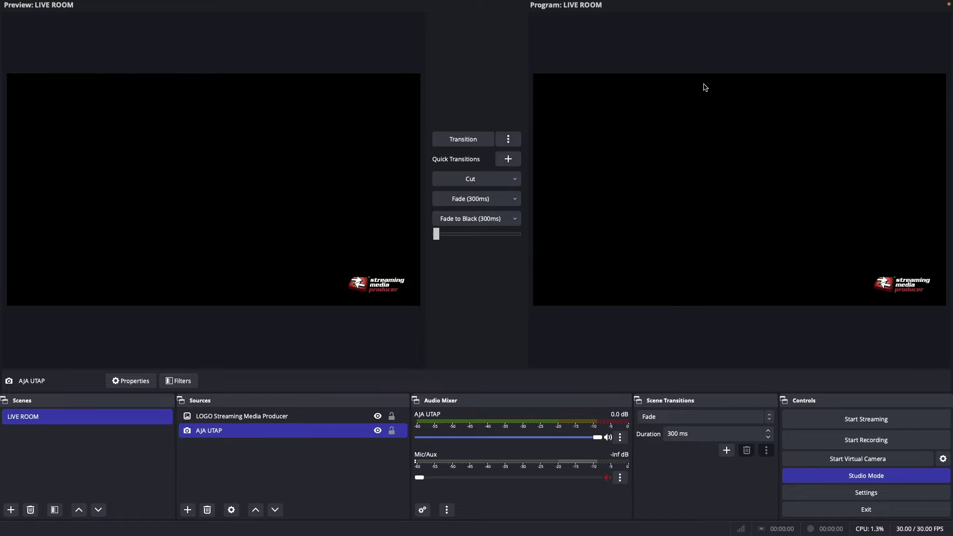
pyautogui.moveTo(556, 2)
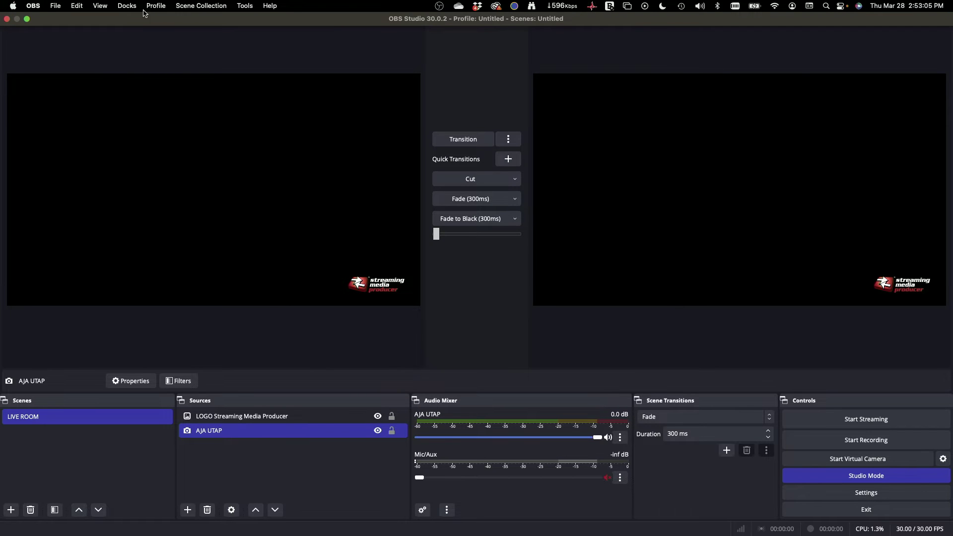
pyautogui.click(7, 20)
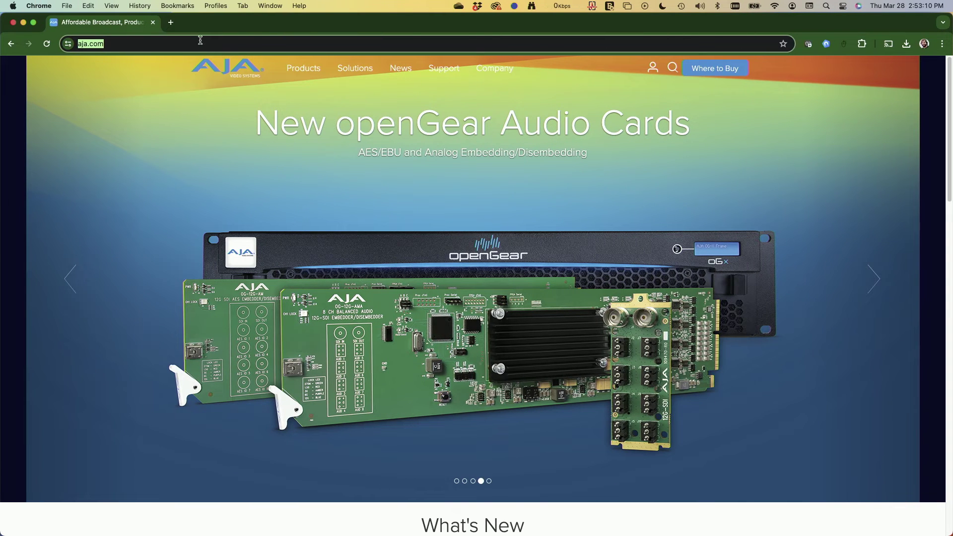
# On aja.com, go to Support > Downloads and list the Streaming products.
pyautogui.click(232, 47)
pyautogui.doubleClick(232, 47)
pyautogui.click(232, 47)
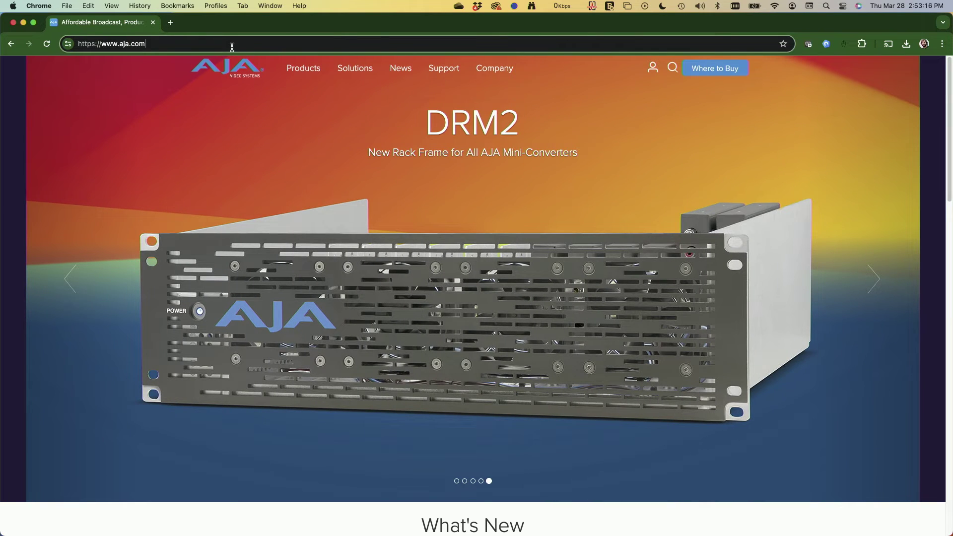
pyautogui.click(445, 73)
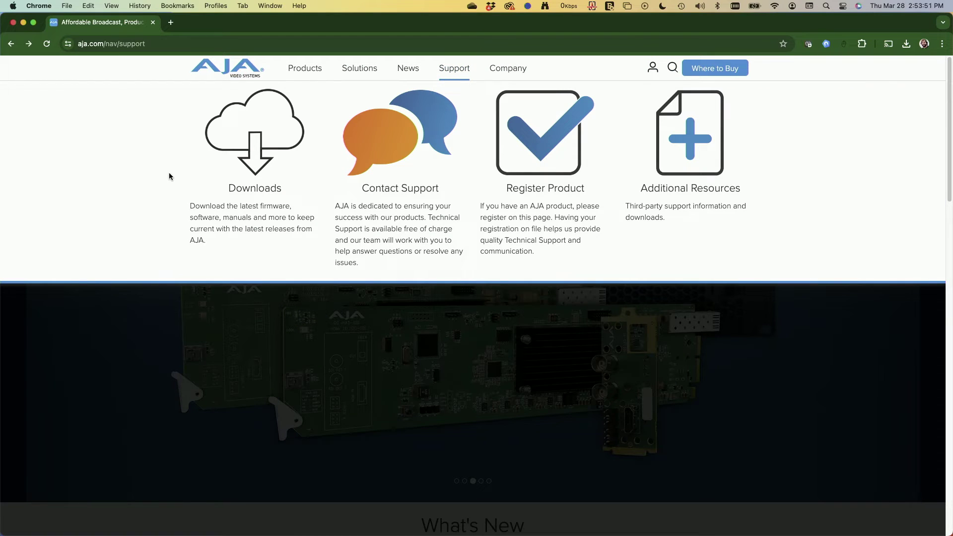
pyautogui.click(257, 190)
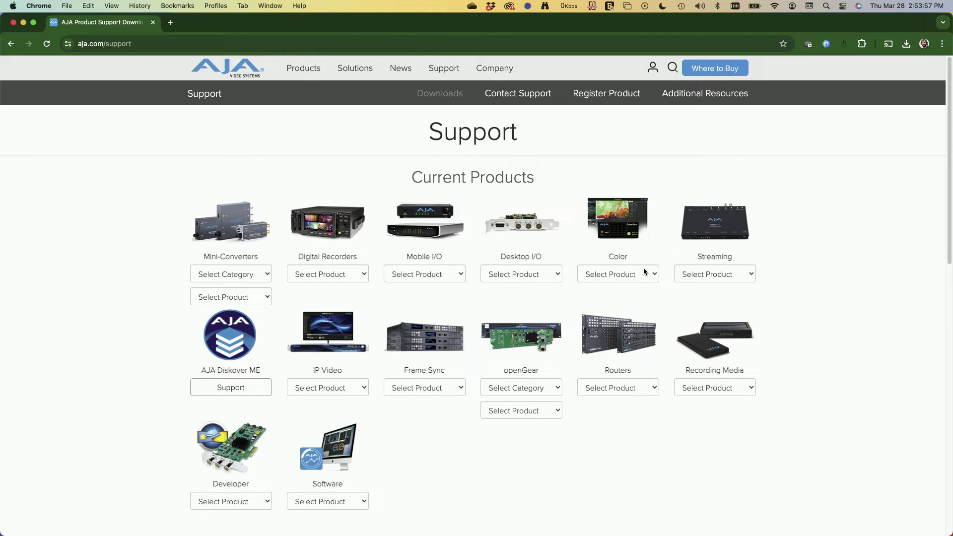
pyautogui.click(730, 281)
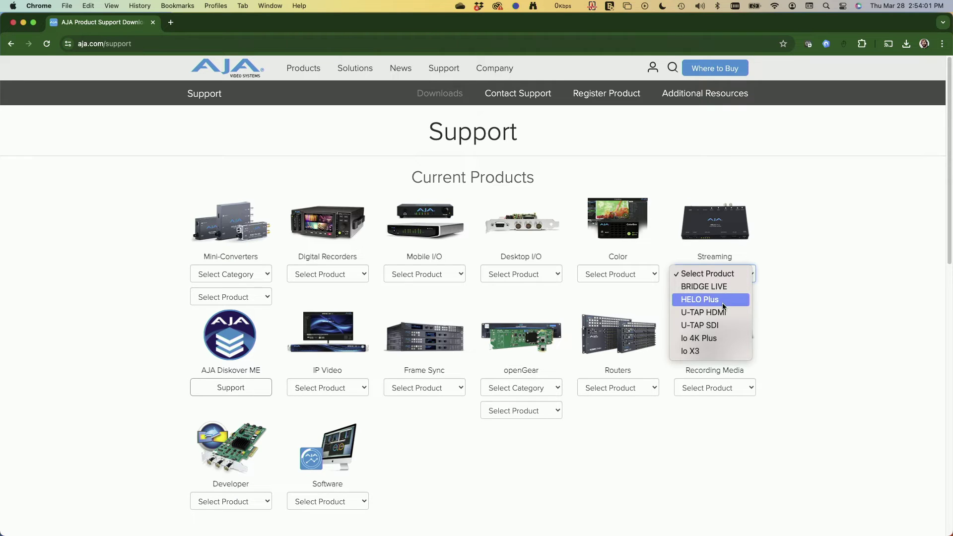
# On the U-TAP SDI support page, expand AJA U-TAP v1.5.7 for Mac and request its download.
pyautogui.click(703, 332)
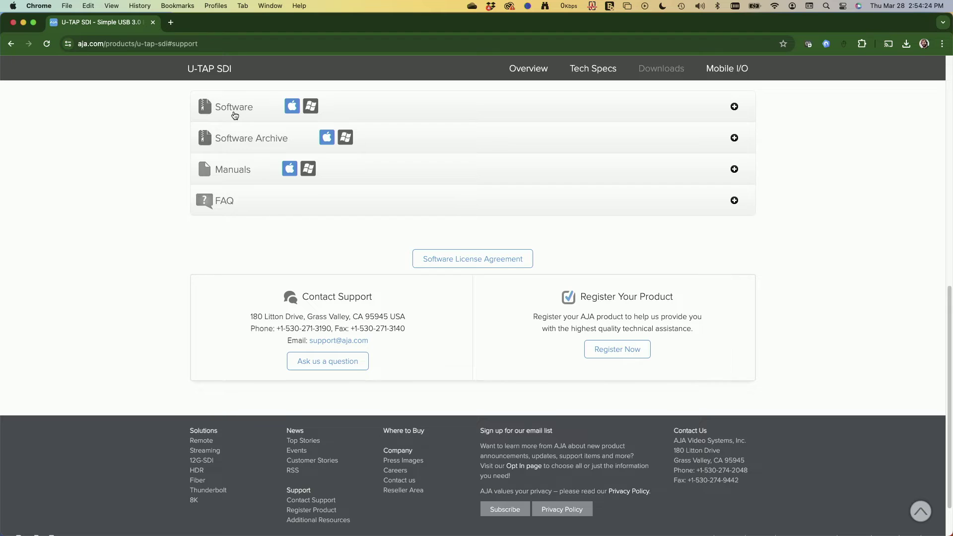
pyautogui.click(234, 114)
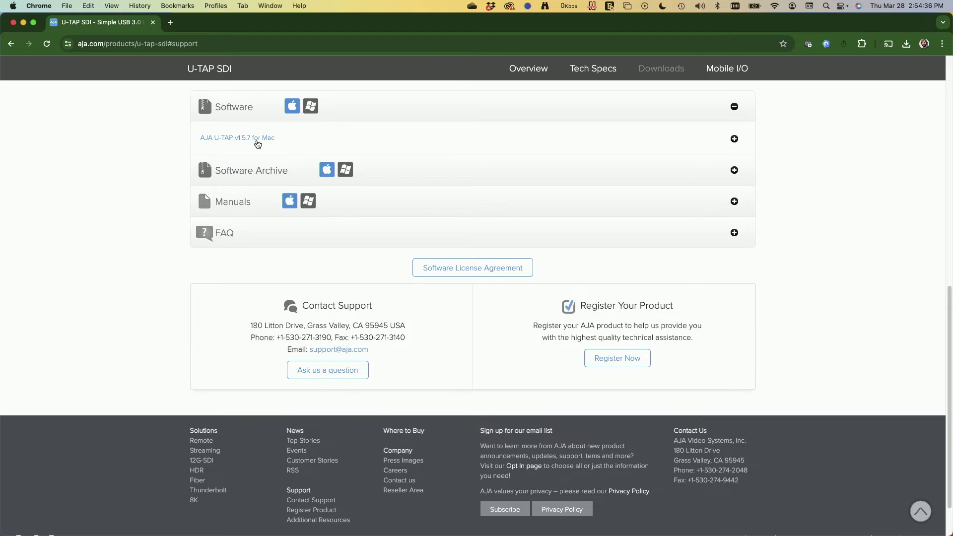
pyautogui.click(311, 110)
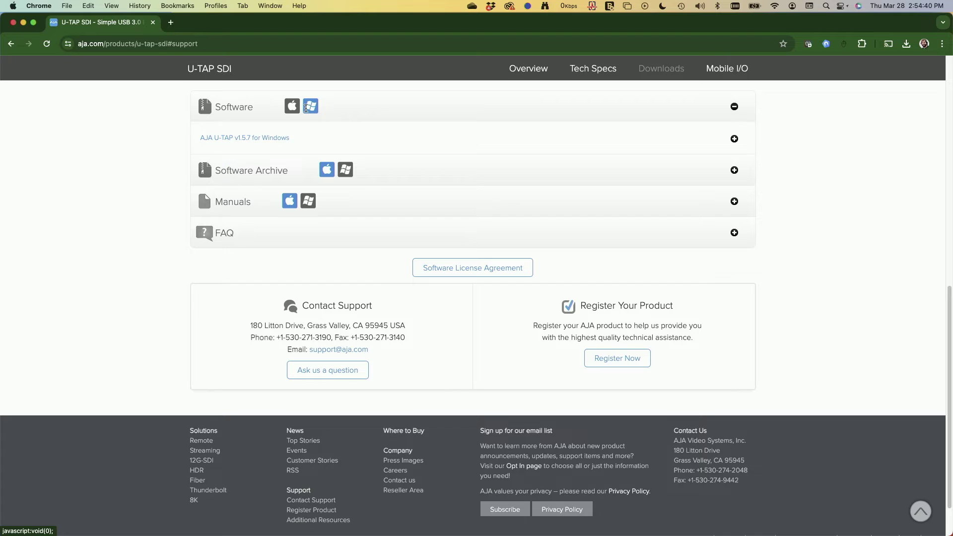
pyautogui.click(293, 109)
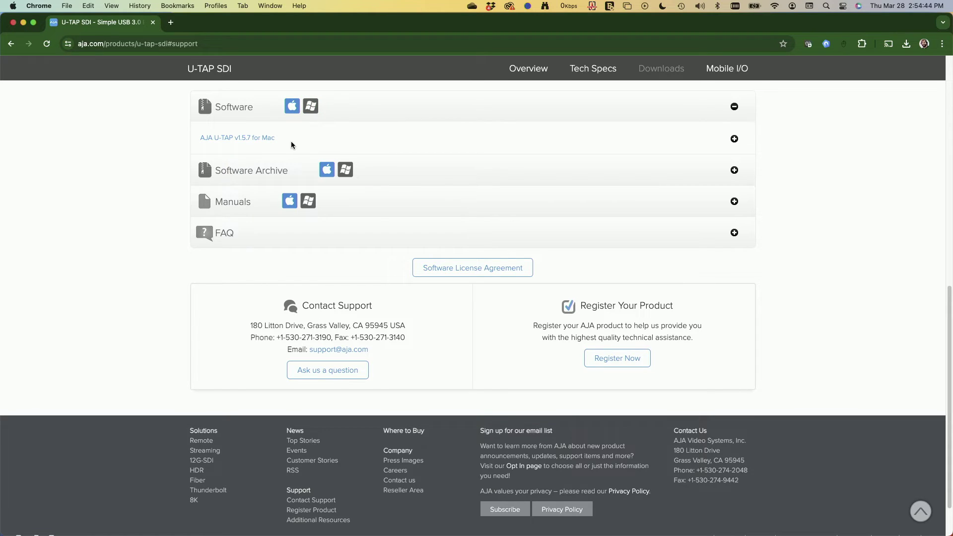
pyautogui.click(244, 140)
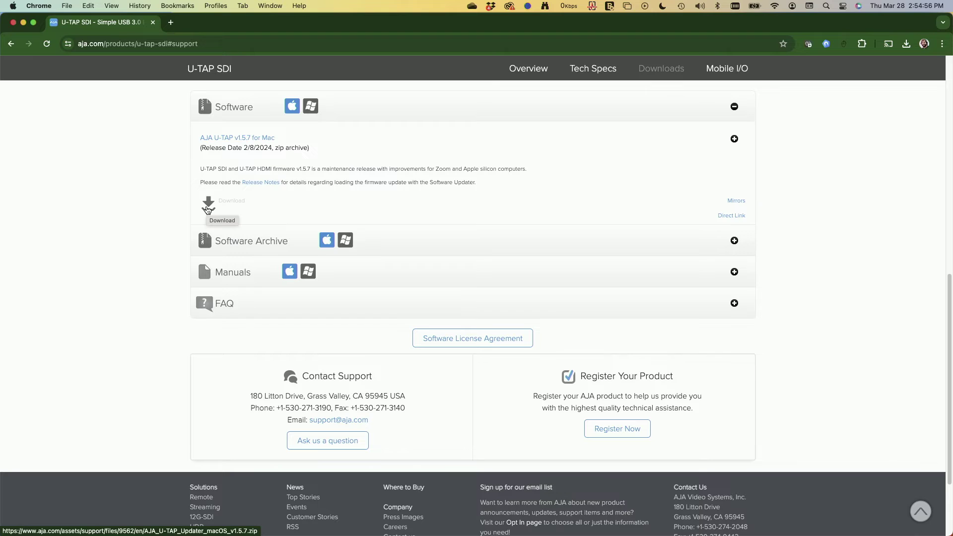
pyautogui.click(208, 209)
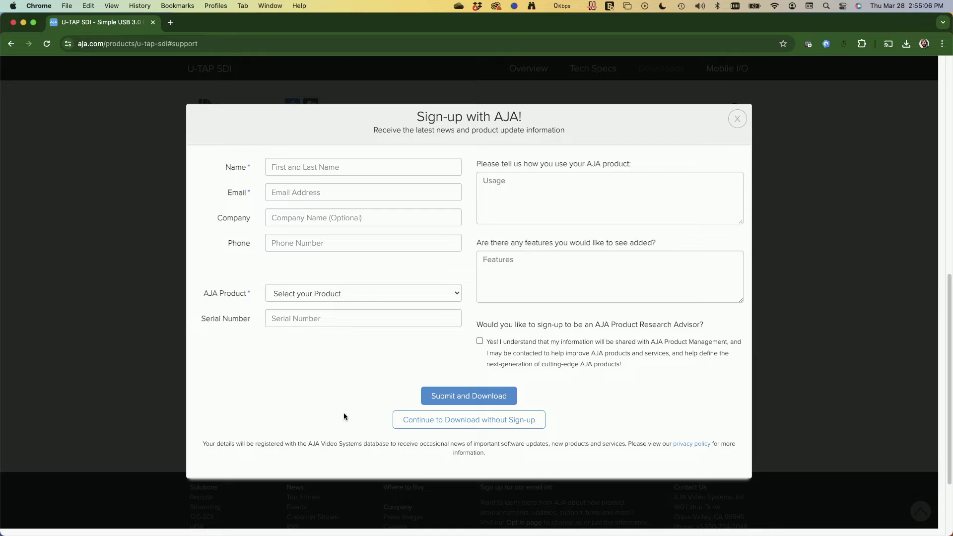
# Skip the AJA sign-up, cancel saving the updater, and minimize Chrome to show the desktop.
pyautogui.click(487, 430)
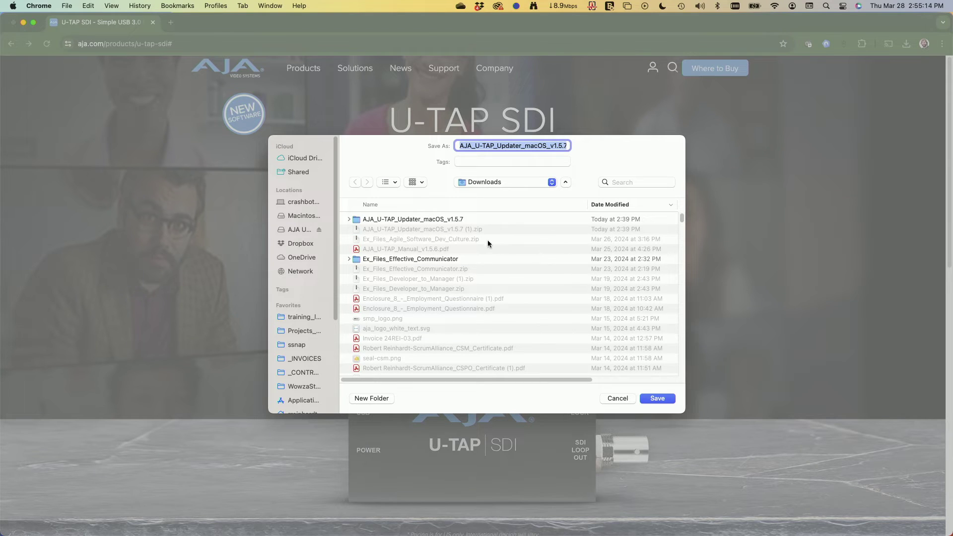
pyautogui.click(578, 345)
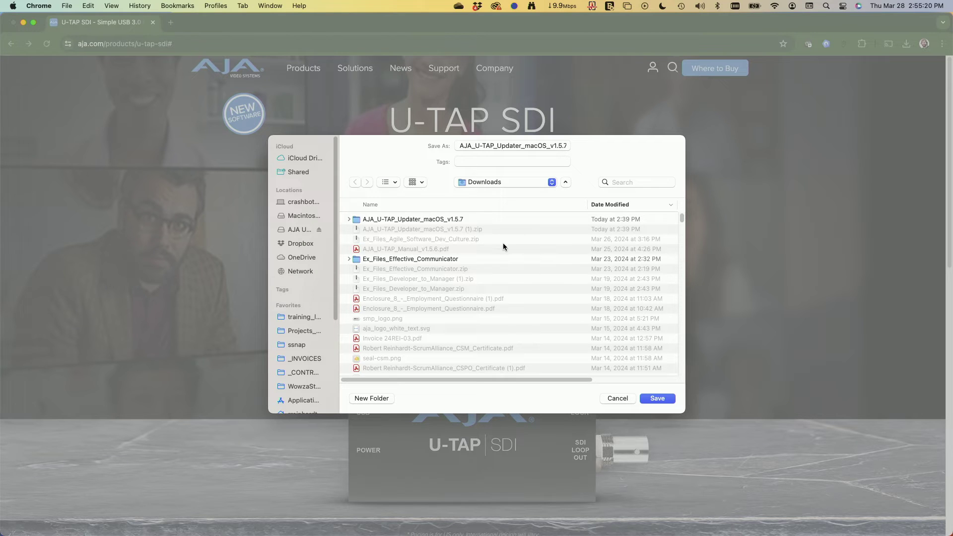
pyautogui.click(507, 257)
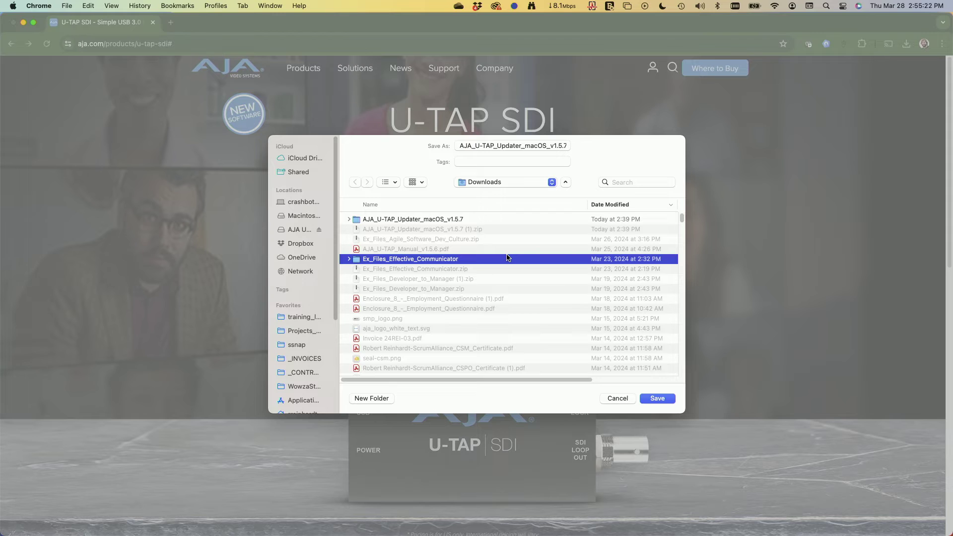
pyautogui.click(619, 398)
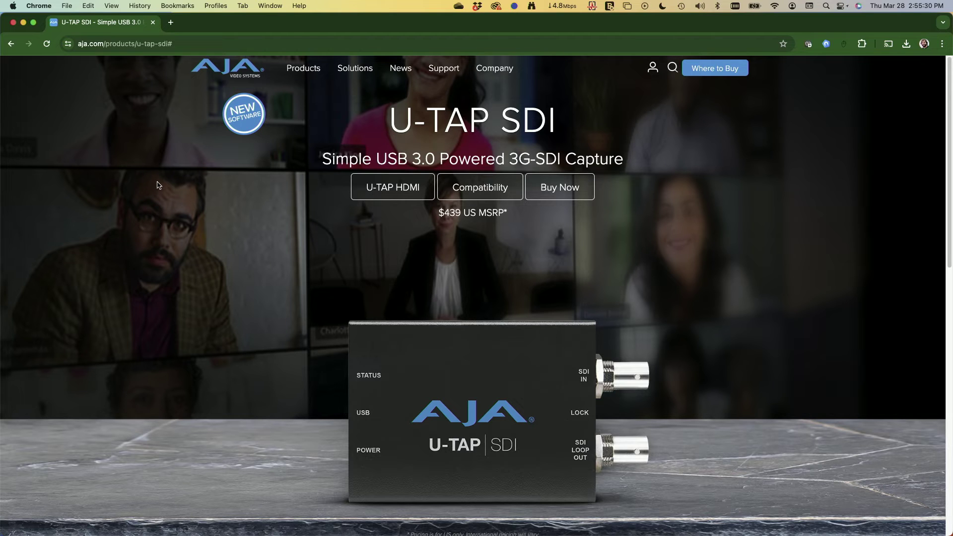
pyautogui.click(23, 23)
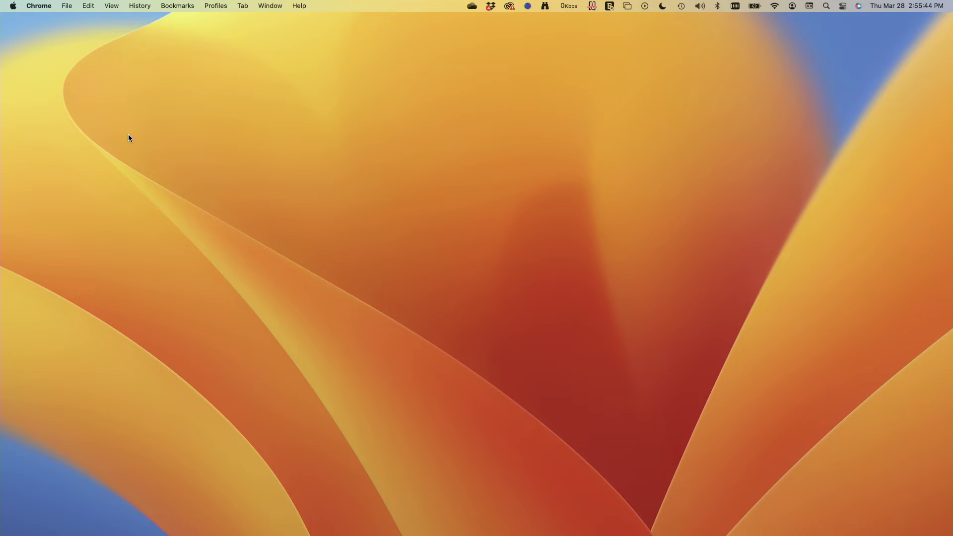
# Search 'aja' in Spotlight and launch AJA U-TAP Updater.app.
pyautogui.press('super+space')
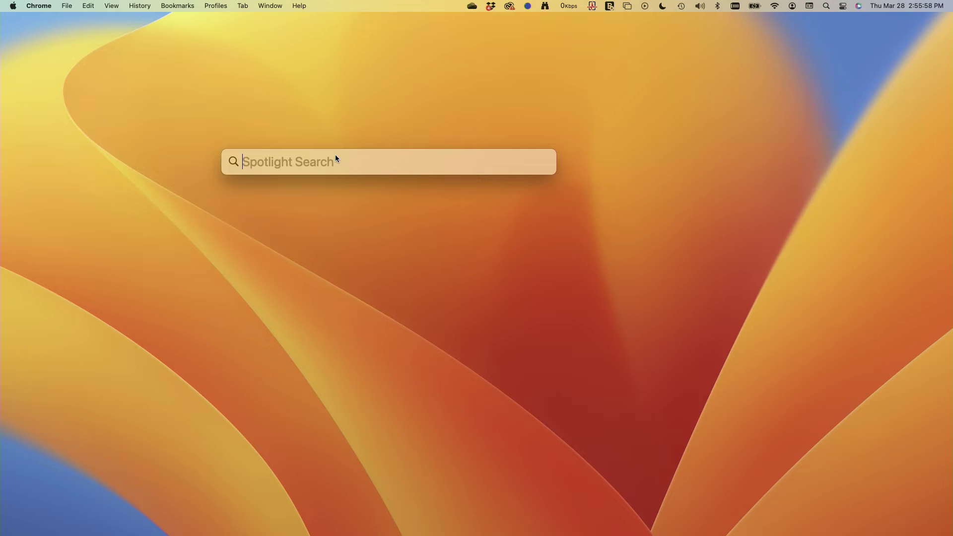
pyautogui.write('aja')
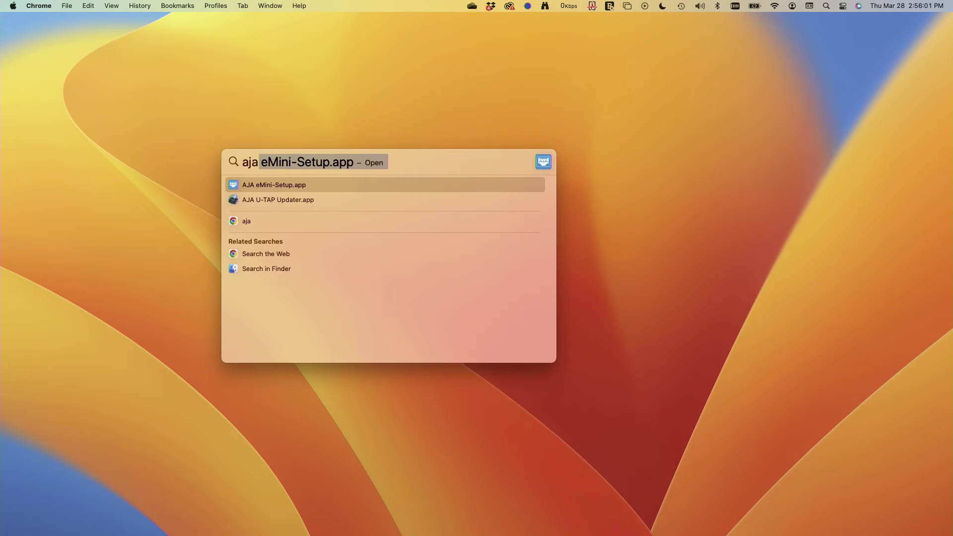
pyautogui.click(267, 201)
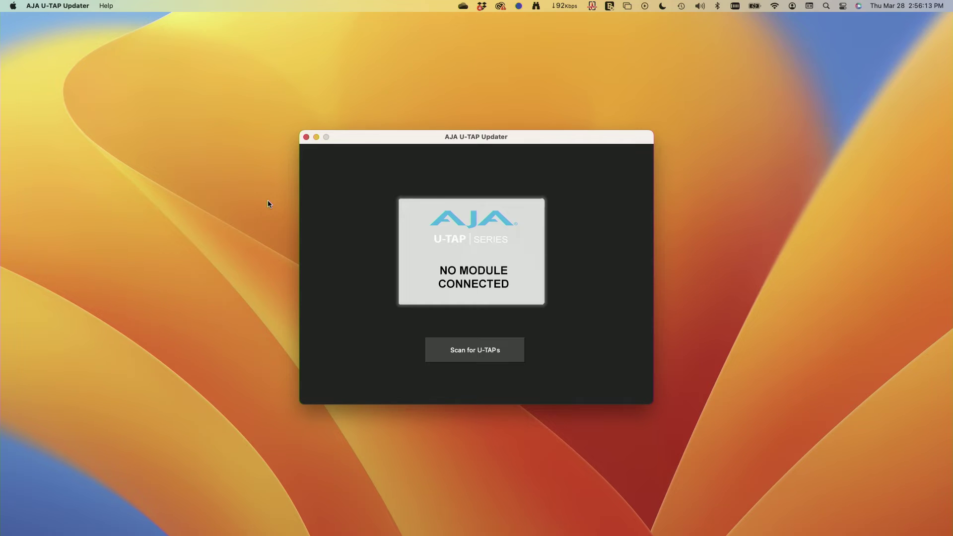
# Scan for U-TAPs and accept the caution, revealing CPU 1.6/FPGA 1.11 versus 1.11/1.13 available.
pyautogui.click(477, 358)
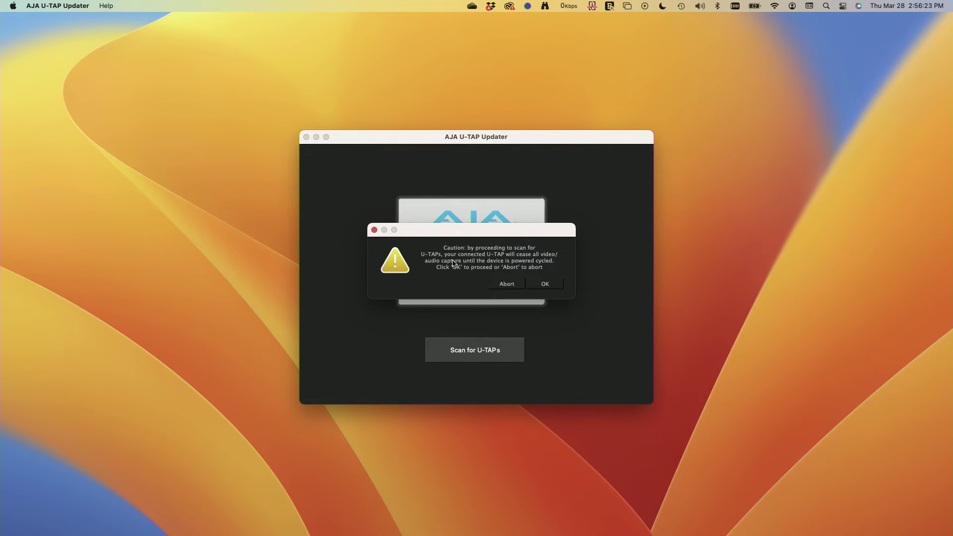
pyautogui.click(546, 284)
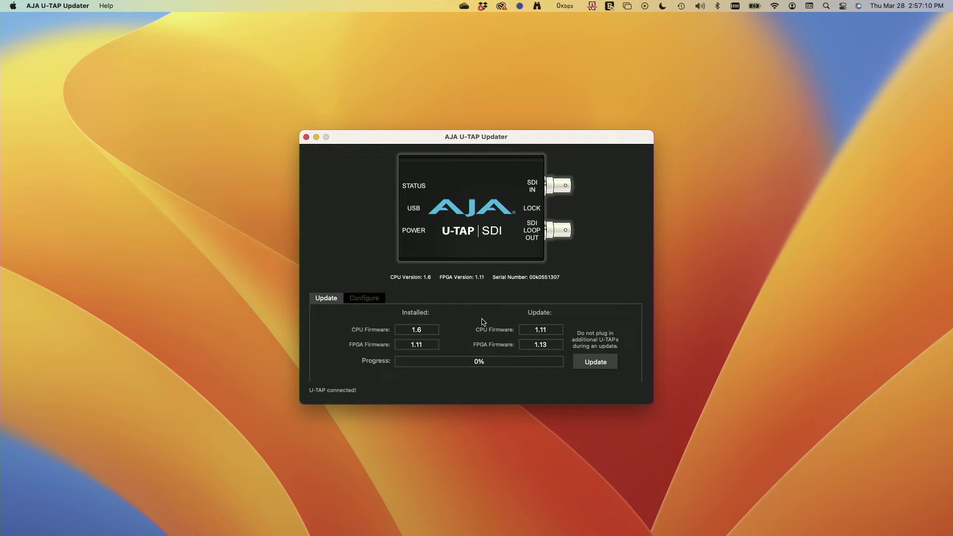
# Update the U-TAP firmware to CPU 1.11/FPGA 1.13 and dismiss the 'Update Successful!' alert.
pyautogui.click(596, 362)
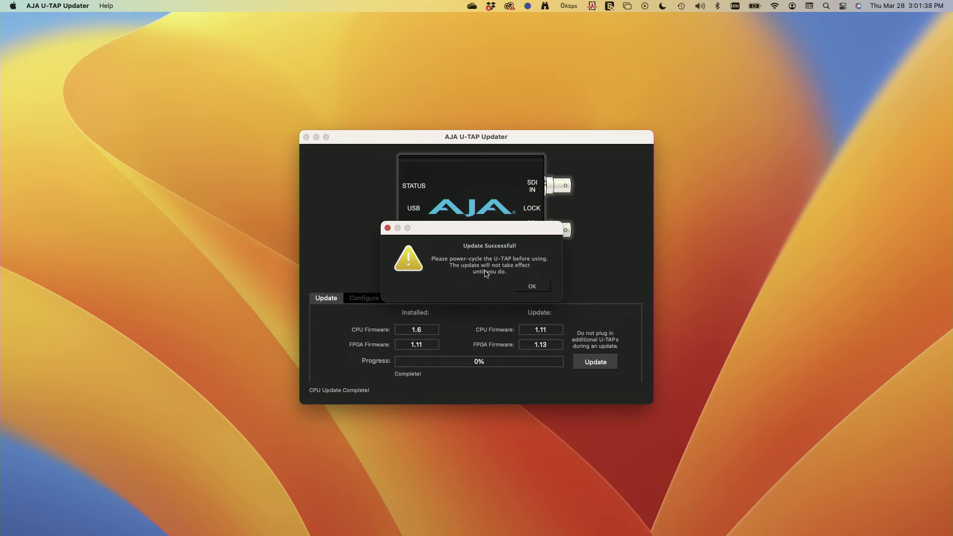
pyautogui.click(532, 287)
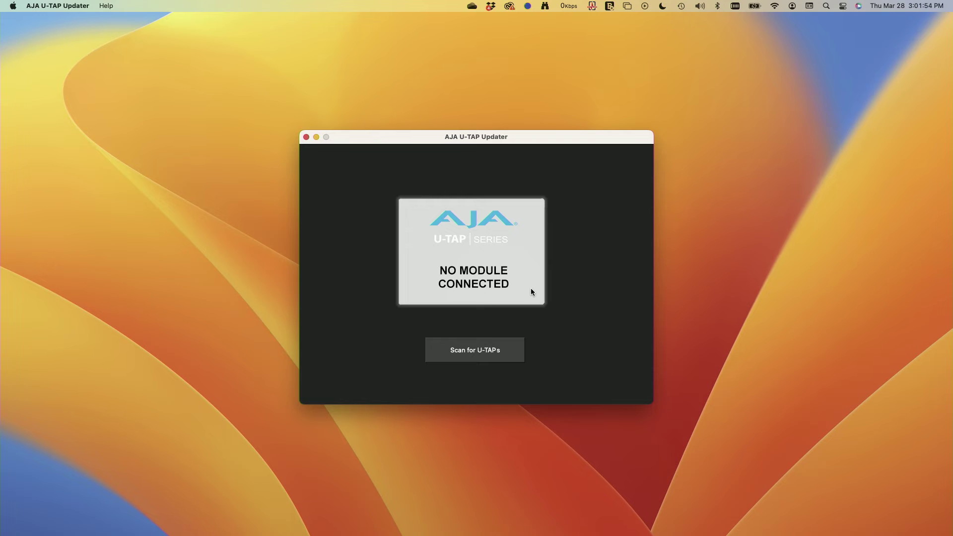
# Rescan to confirm the U-TAP runs CPU 1.11 and FPGA 1.13 firmware, then quit the updater.
pyautogui.click(478, 358)
pyautogui.click(545, 285)
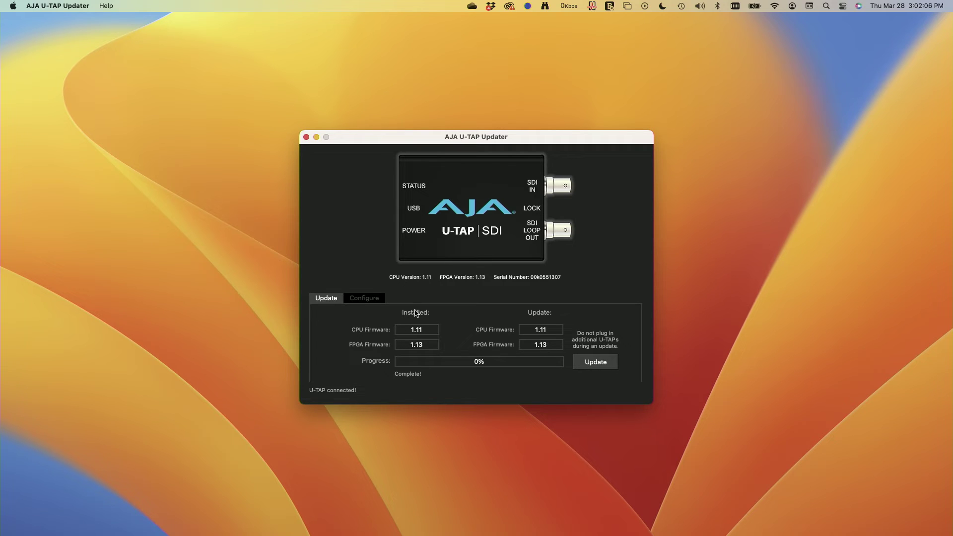
pyautogui.click(72, 7)
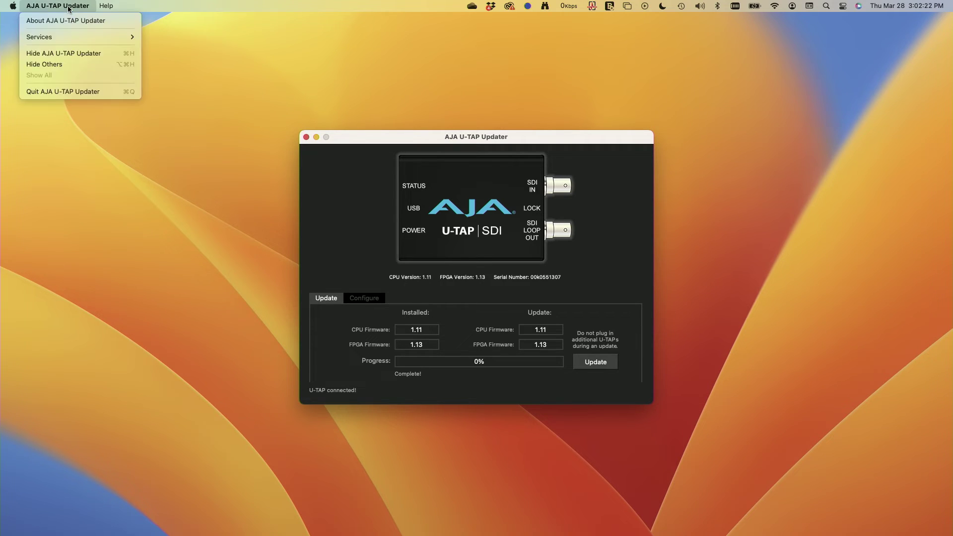
pyautogui.click(70, 96)
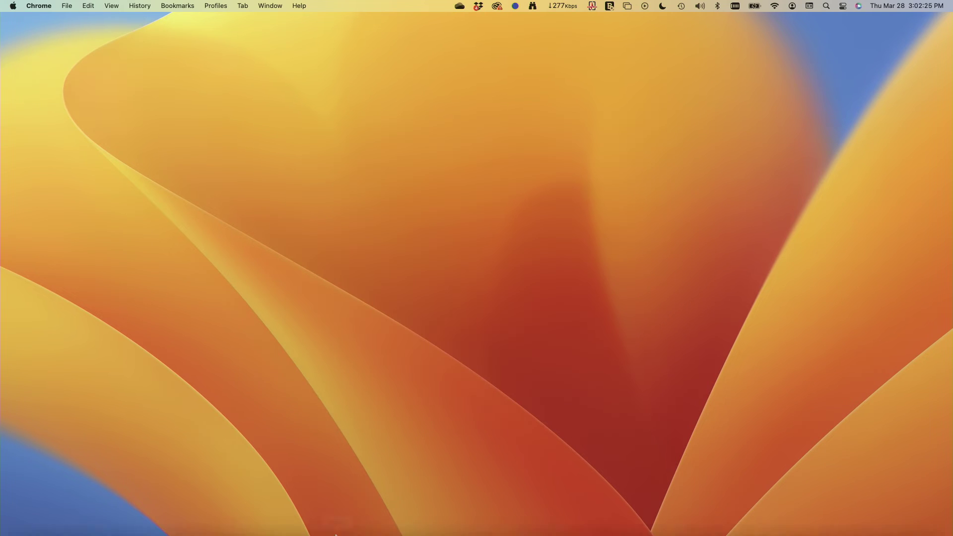
# Switch the AJA UTAP source's device to AJA U-TAP Video 551307, then deselect the source.
pyautogui.moveTo(427, 527)
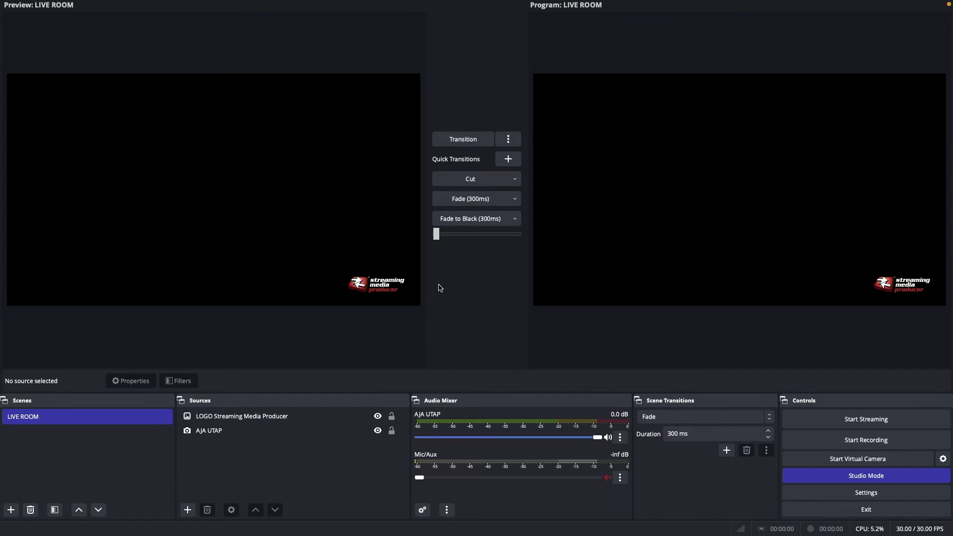
pyautogui.click(195, 436)
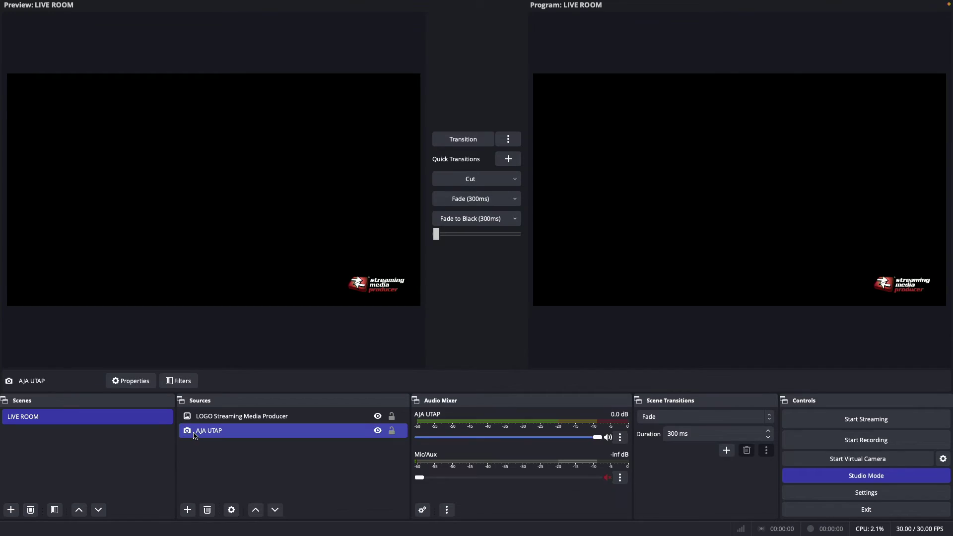
pyautogui.doubleClick(236, 436)
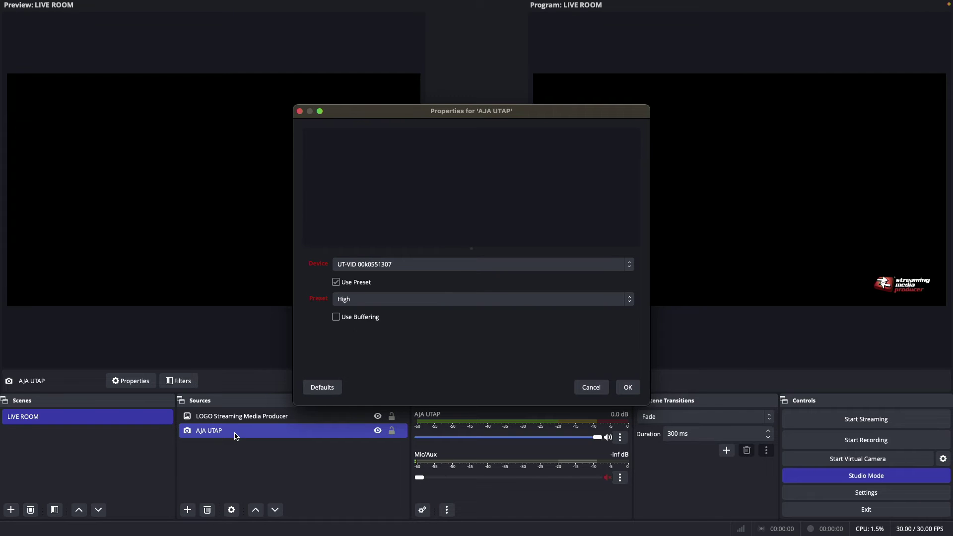
pyautogui.click(450, 269)
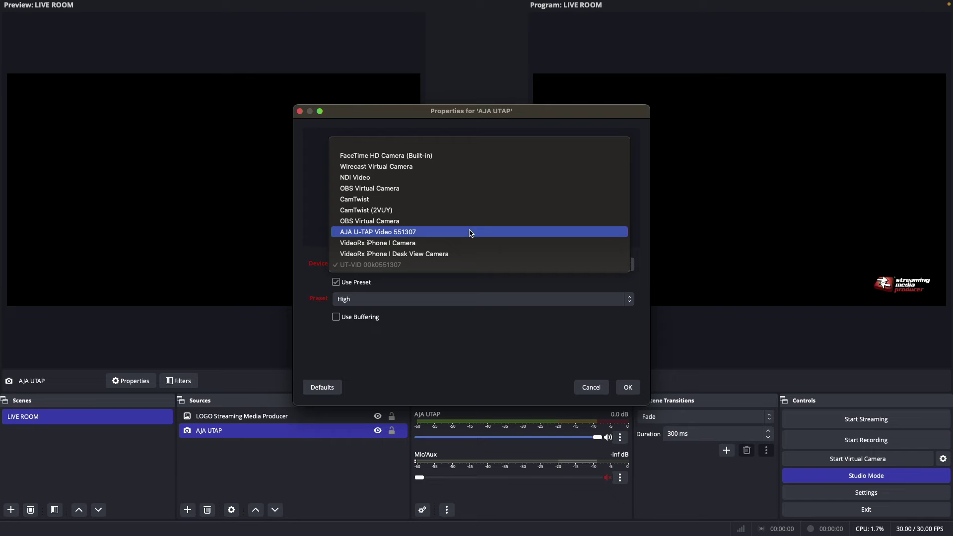
pyautogui.click(420, 237)
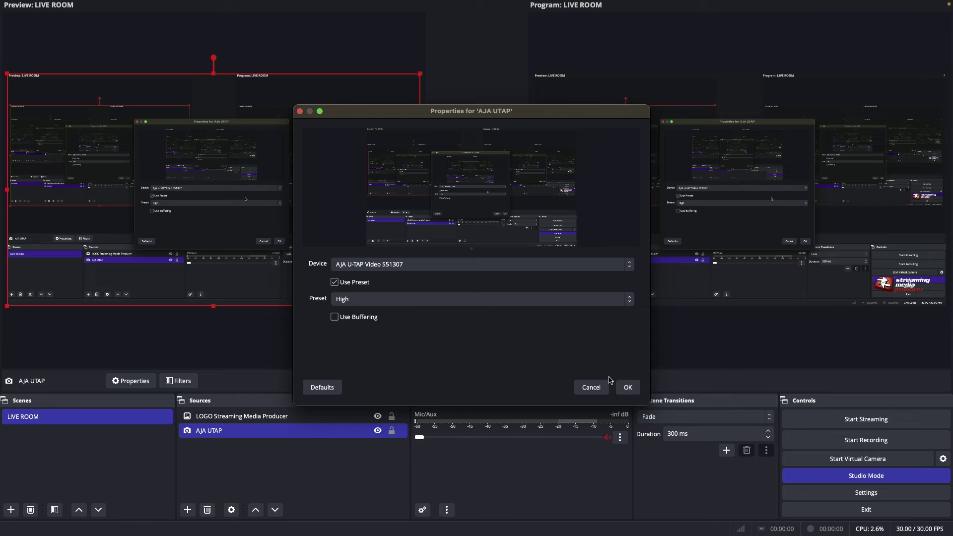
pyautogui.click(628, 387)
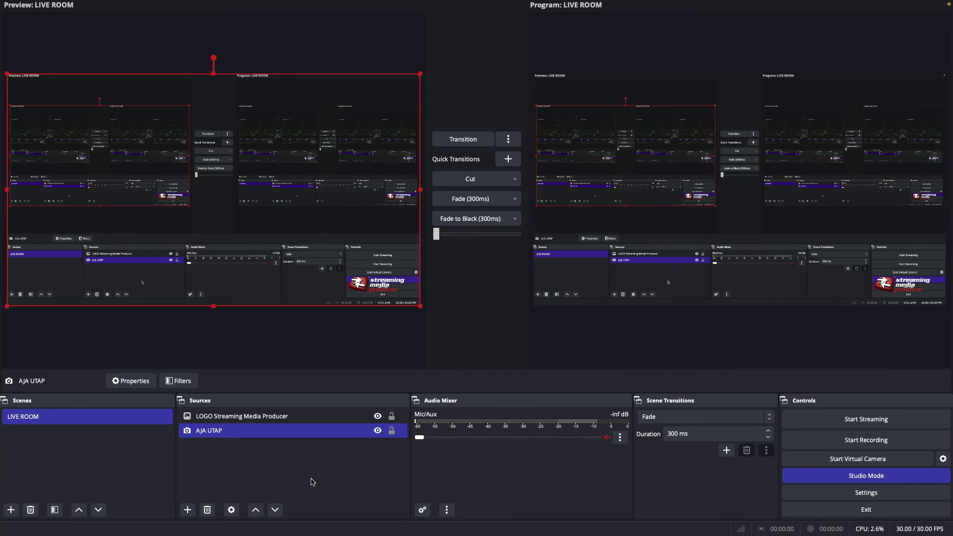
pyautogui.click(311, 482)
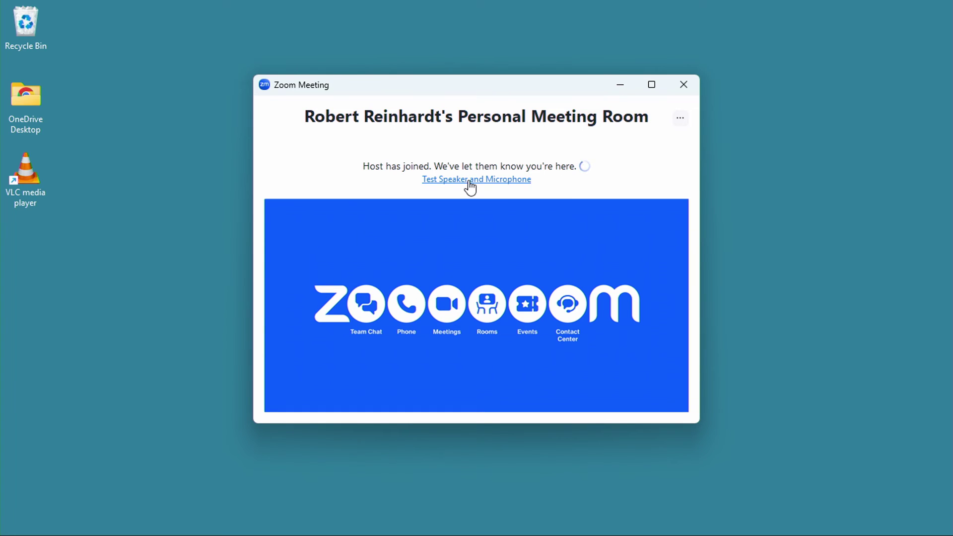
# Turn on HD and Original ratio for the AJA U-TAP Video 271932 camera, then return to Audio settings.
pyautogui.click(470, 181)
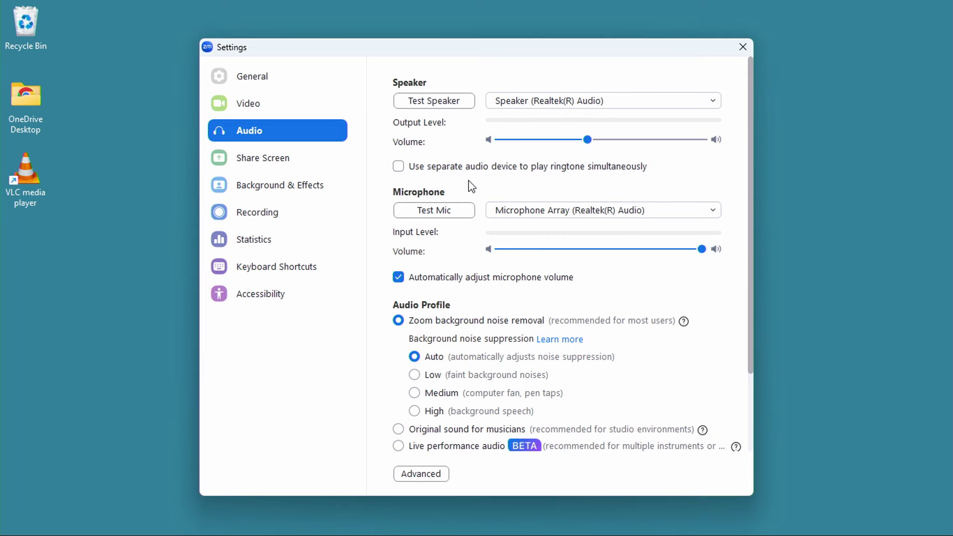
pyautogui.click(239, 113)
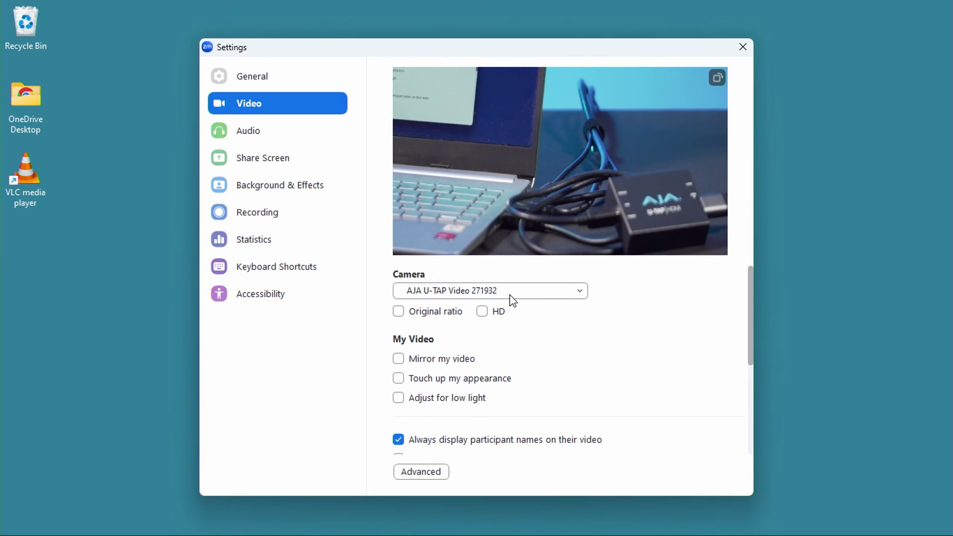
pyautogui.click(481, 313)
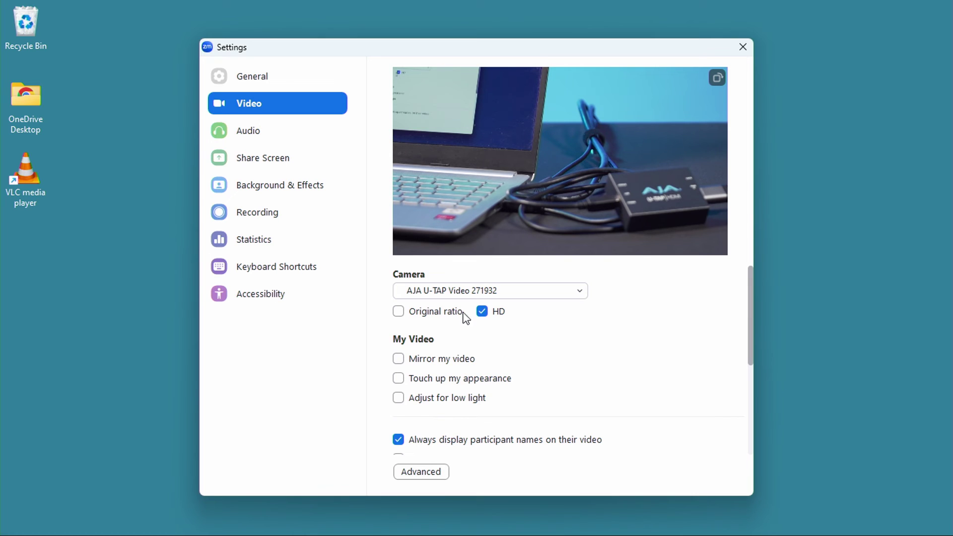
pyautogui.click(397, 312)
pyautogui.click(267, 140)
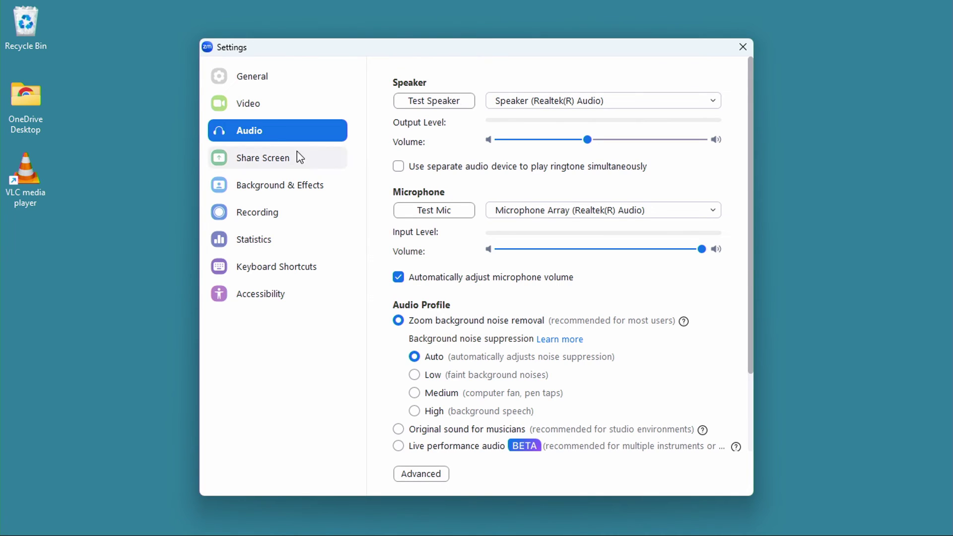
# Set the microphone to Digital Audio Interface (AJA U-TAP Audio 271932) and close Settings.
pyautogui.click(540, 211)
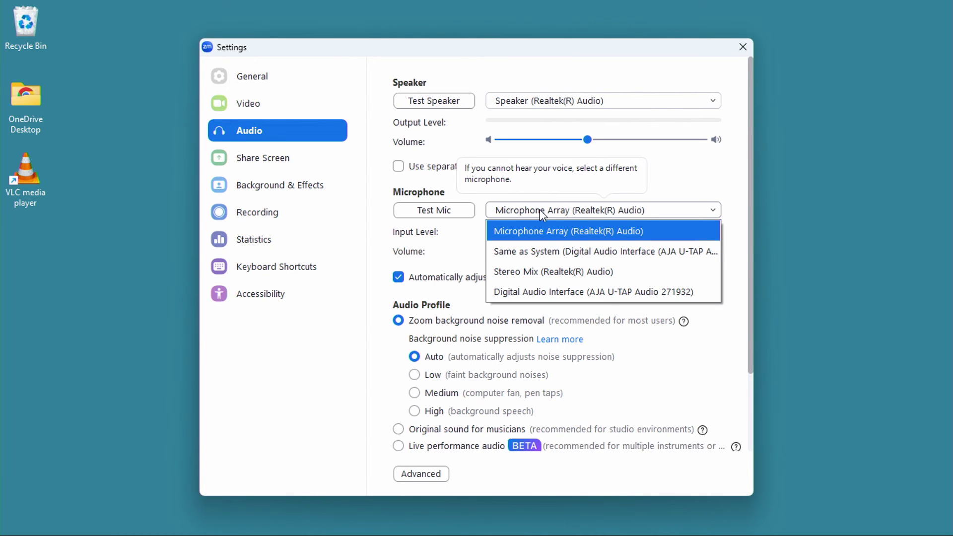
pyautogui.click(545, 293)
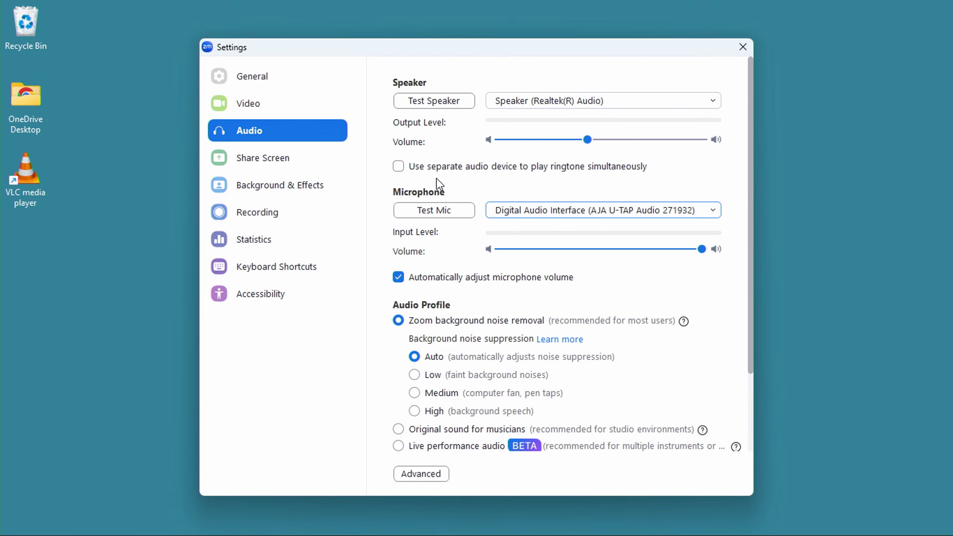
pyautogui.click(742, 47)
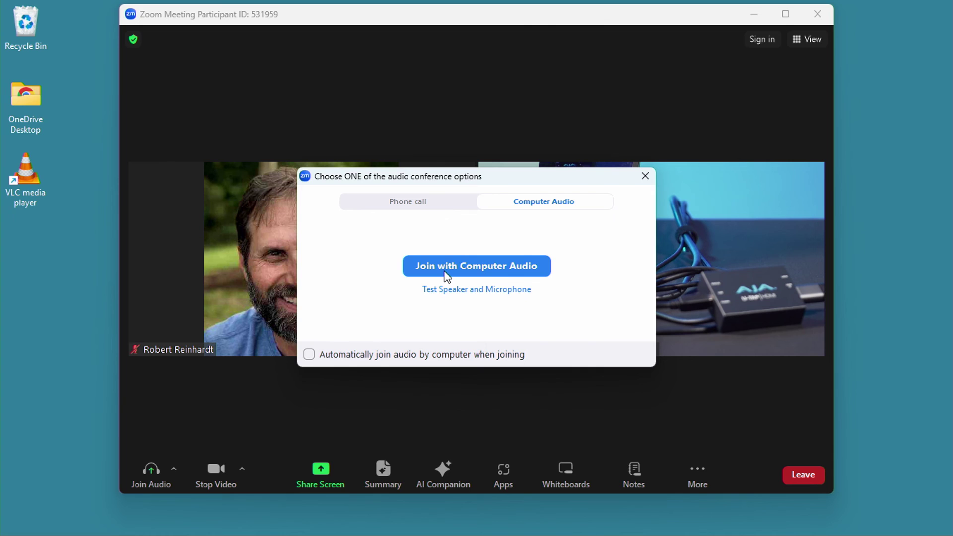
# Join with computer audio, then reach the Statistics page from the Meeting Information settings gear.
pyautogui.click(446, 273)
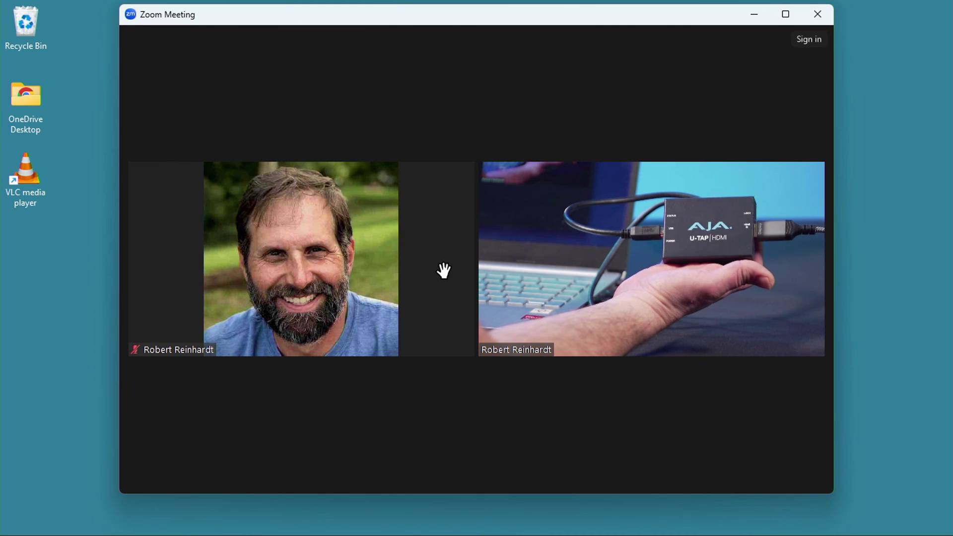
pyautogui.moveTo(300, 88)
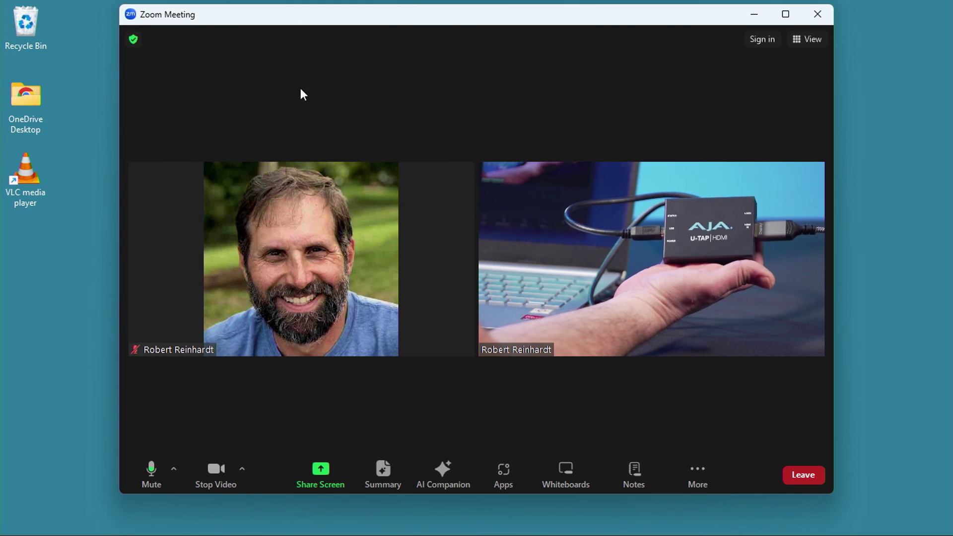
pyautogui.click(133, 39)
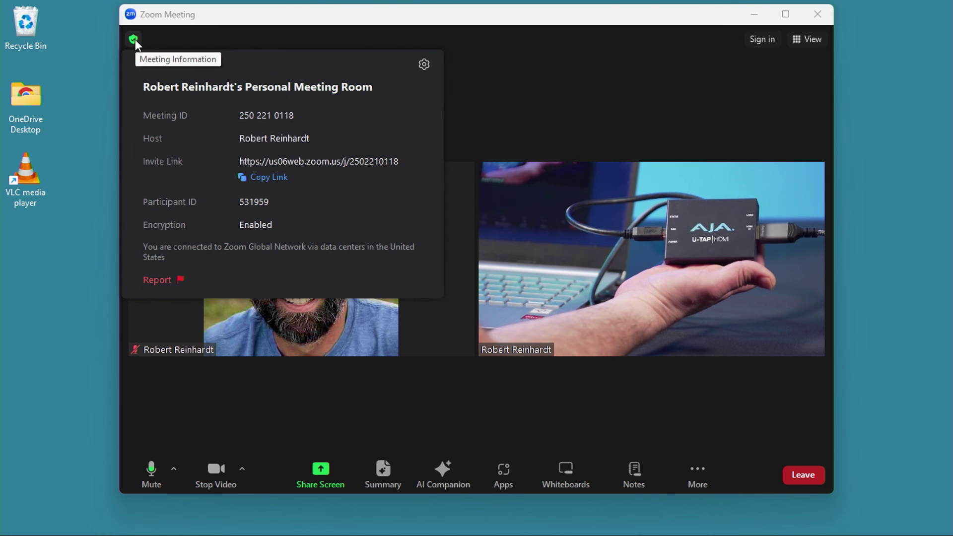
pyautogui.click(425, 64)
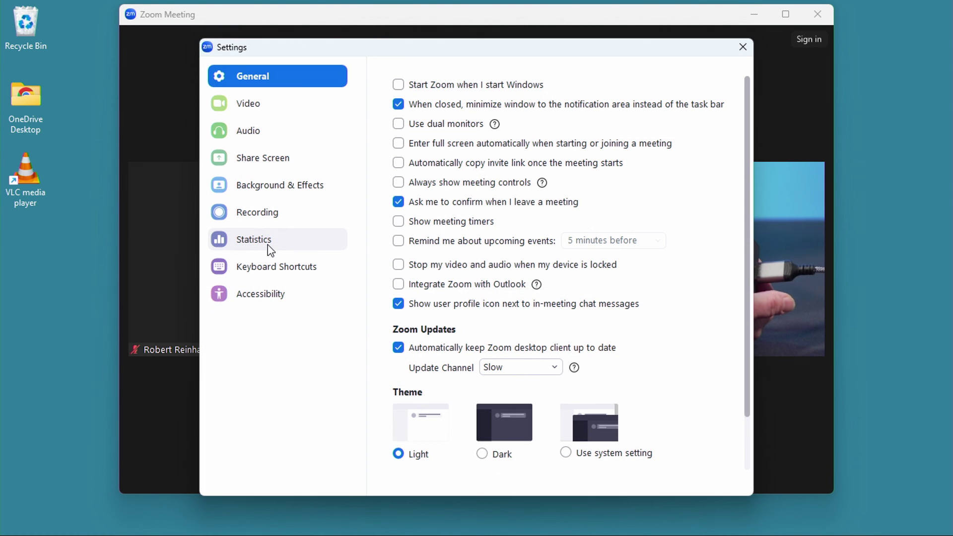
pyautogui.click(271, 248)
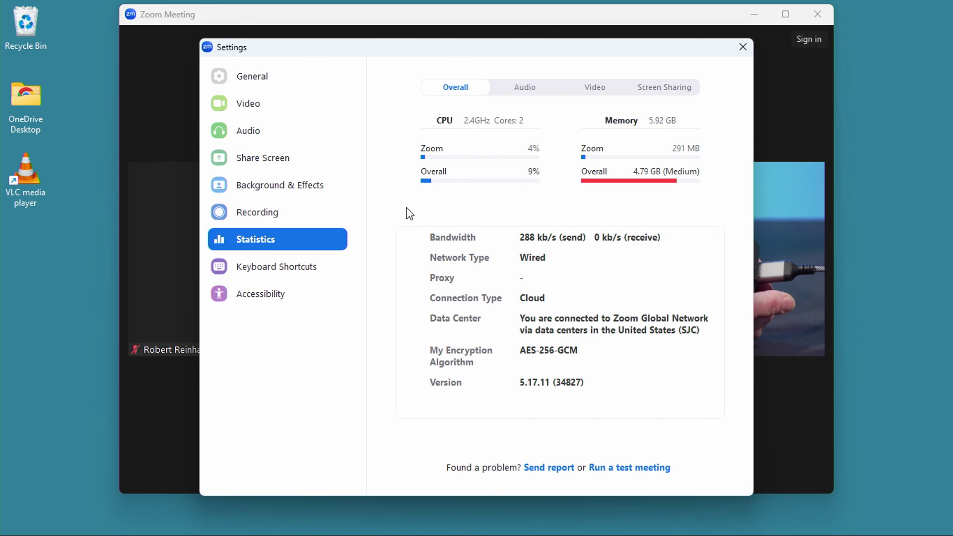
# Show video statistics: 640x360 sent at 25 fps, 115 ms latency, 6 ms jitter.
pyautogui.click(602, 92)
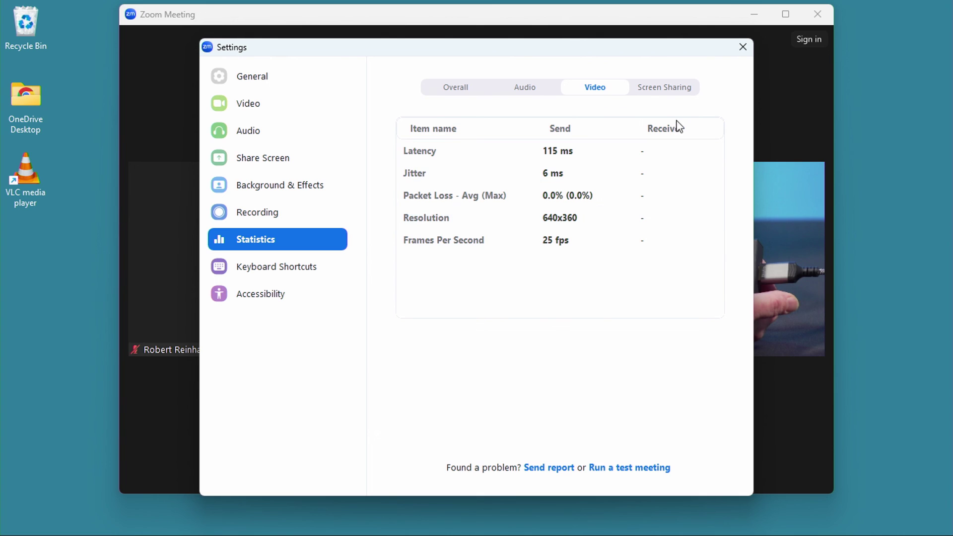
# Close Settings to return to the meeting grid with the U-TAP camera tile.
pyautogui.click(743, 46)
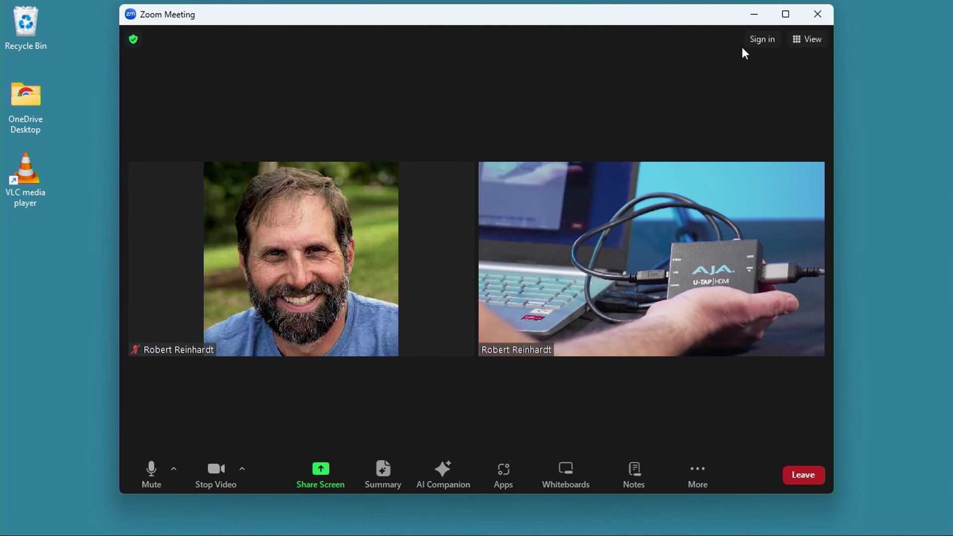